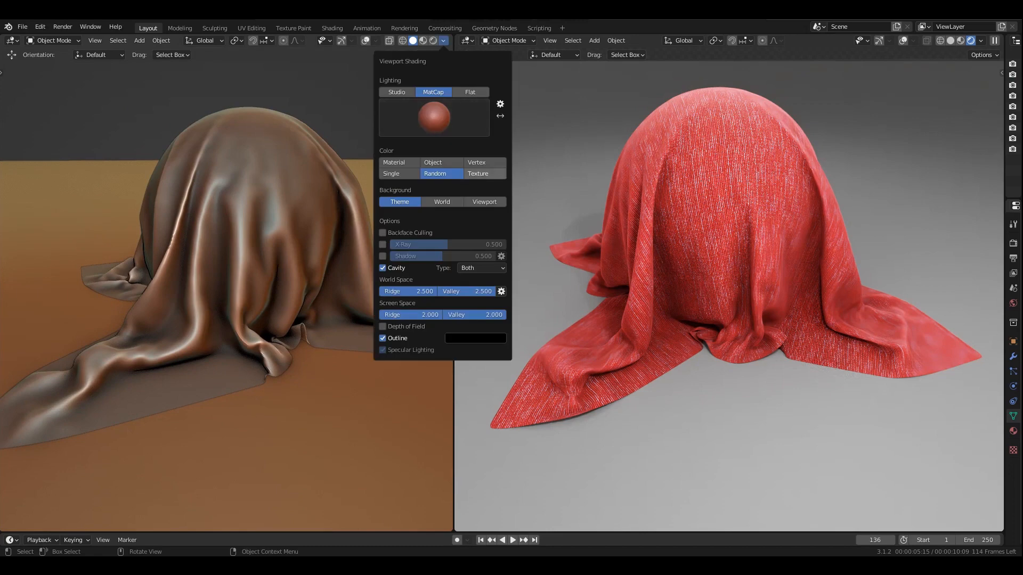
Step: Examine the draped cloth from several sides, switching the viewport color to Texture and back to Random
click(484, 173)
middle_drag(235, 298, 309, 298)
click(443, 40)
click(441, 174)
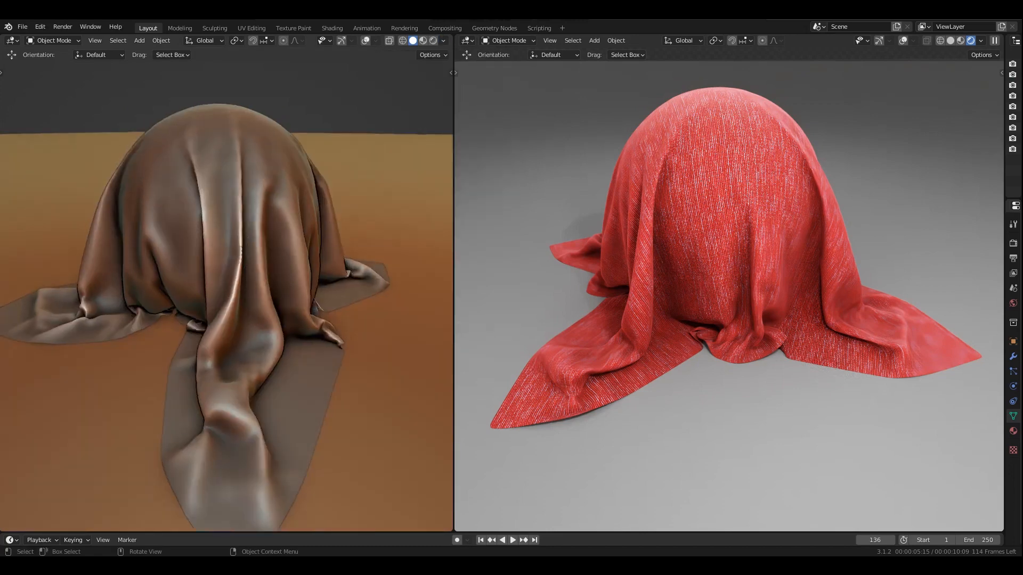
mouse_move(267, 266)
middle_down()
mouse_move(208, 299)
mouse_move(344, 264)
mouse_move(444, 277)
middle_up()
middle_drag(319, 277, 192, 271)
scroll(266, 280, down, 2)
scroll(229, 285, up, 2)
scroll(150, 285, down, 3)
scroll(160, 291, up, 2)
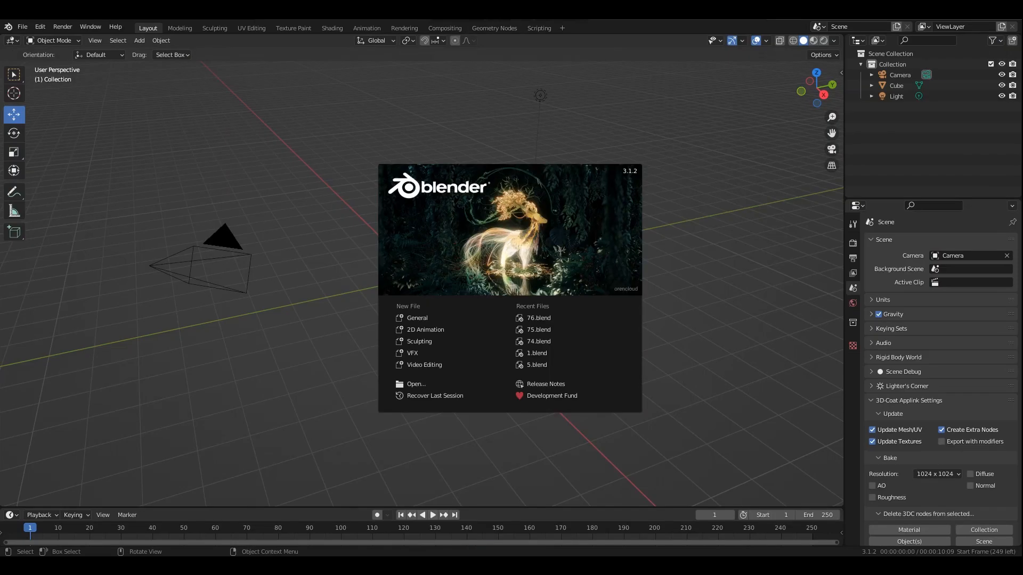
Step: Dismiss the splash screen and start the Shortcut VUr key display
key(Escape)
key(n)
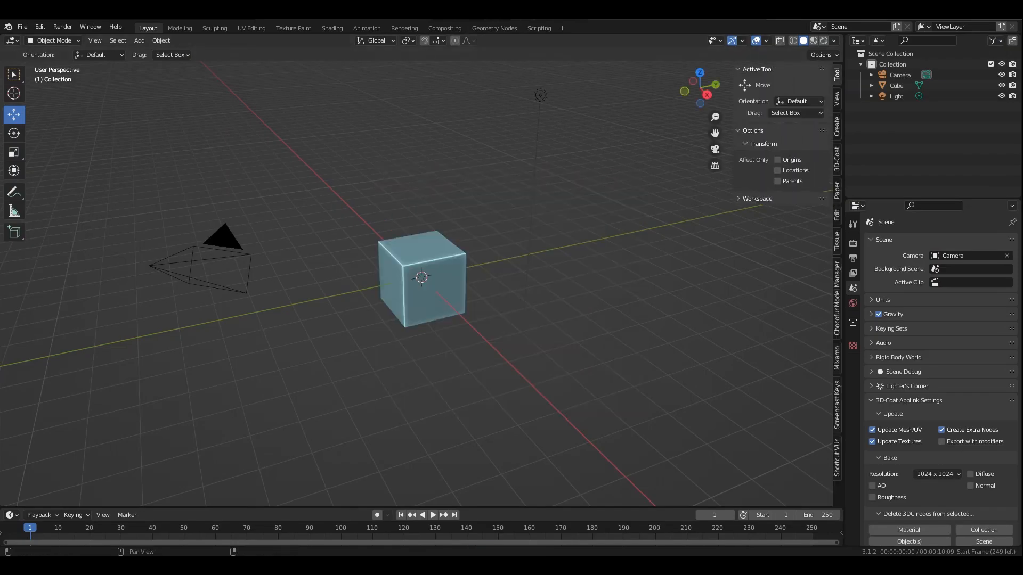
click(837, 458)
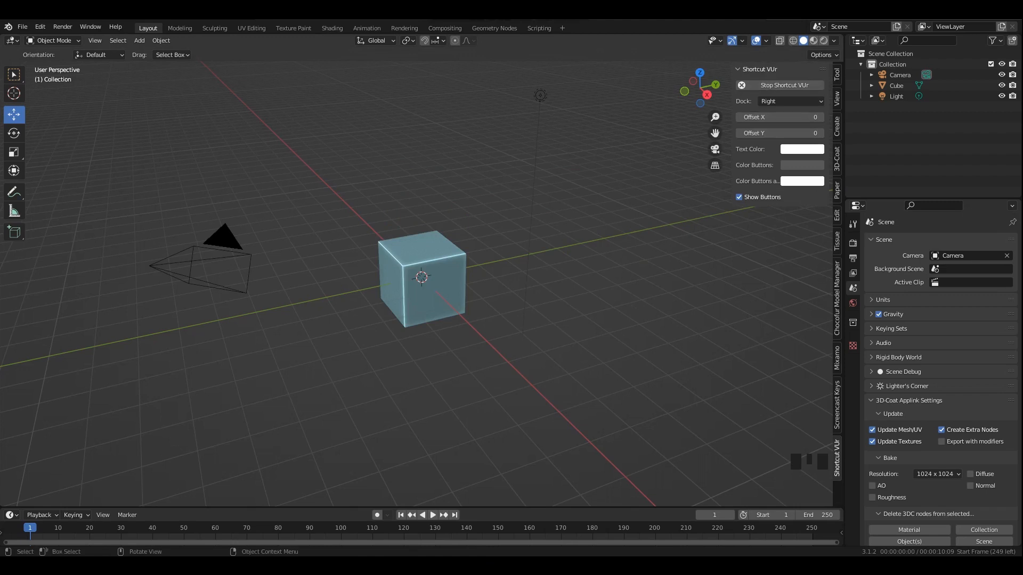
key(n)
mouse_move(426, 267)
middle_down()
mouse_move(443, 263)
mouse_move(443, 277)
middle_up()
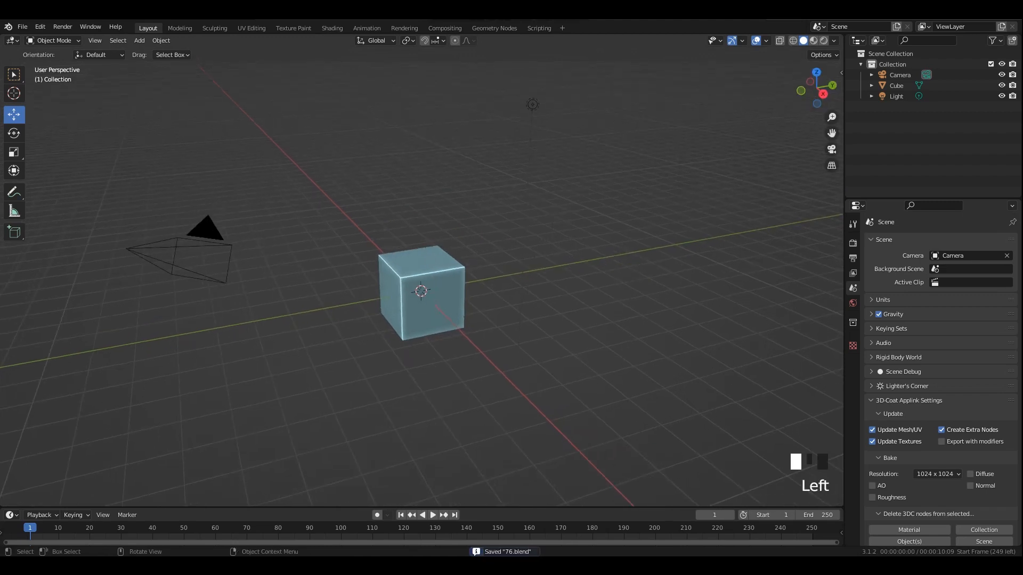
Step: Delete all default objects, including the cube, camera and light, from the scene
key(a)
key(x)
key(Return)
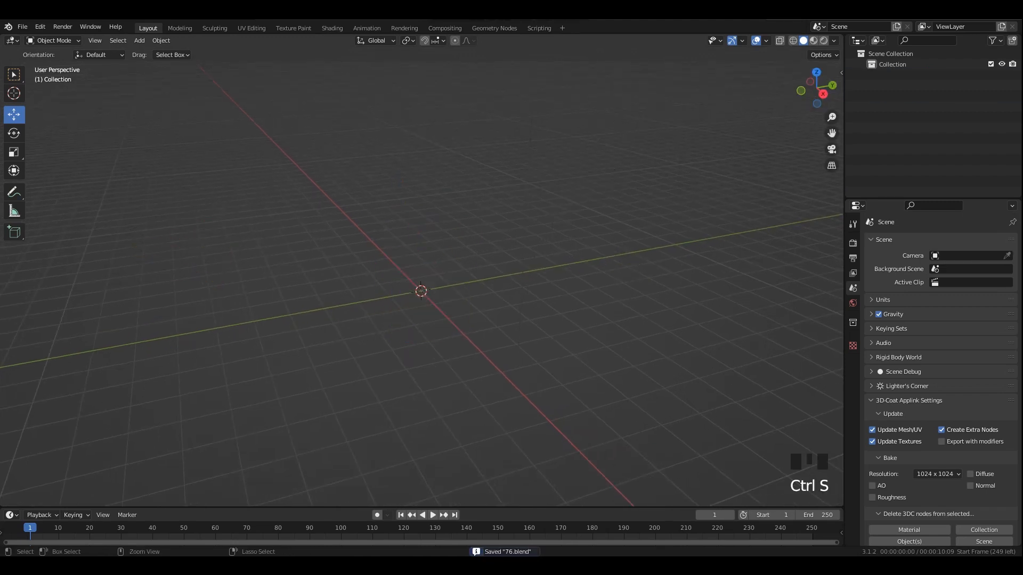
Step: Add a UV sphere at the origin and shade it smooth
key(shift+a)
mouse_move(341, 150)
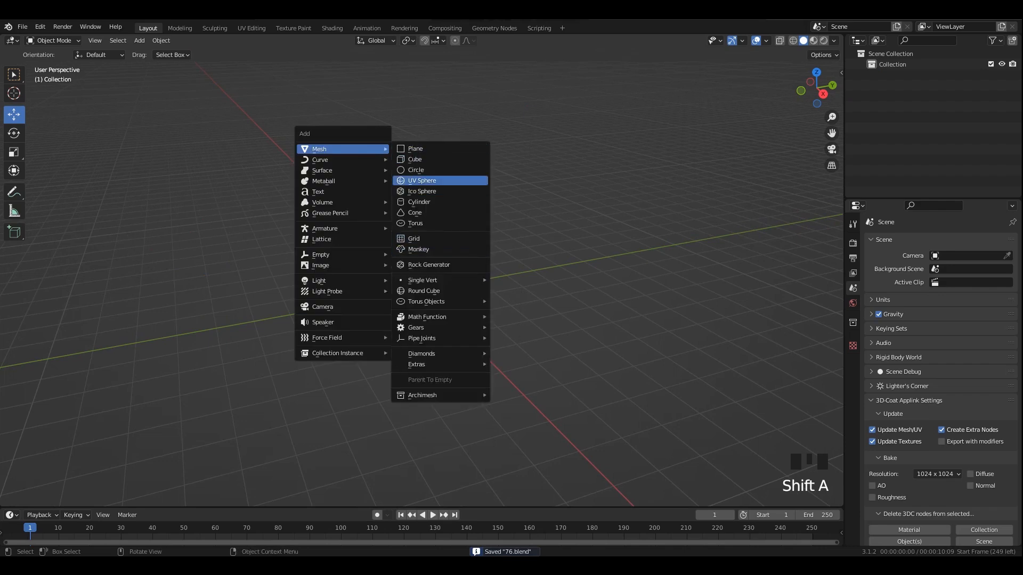
click(421, 181)
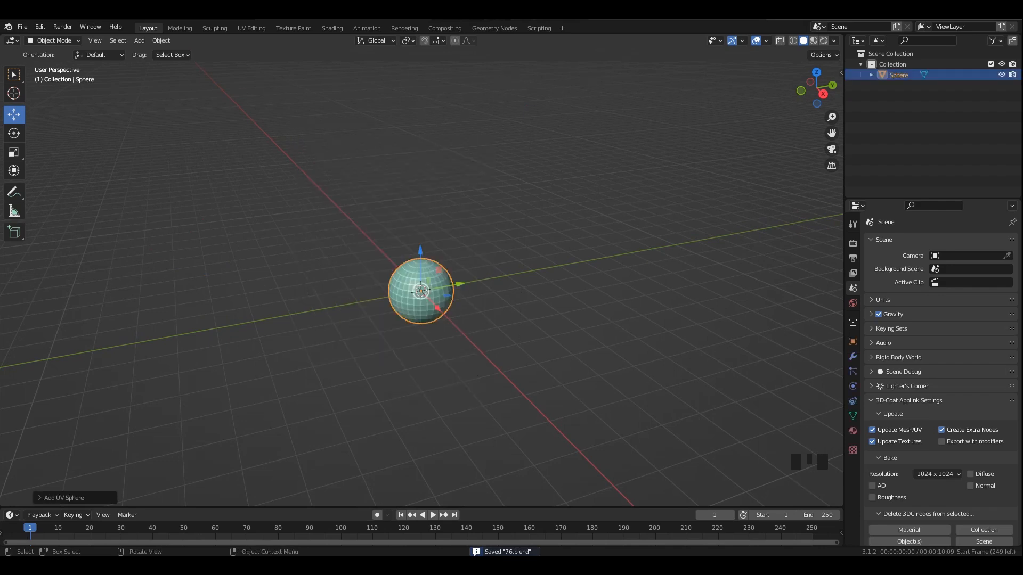
key(grave)
right_click(426, 269)
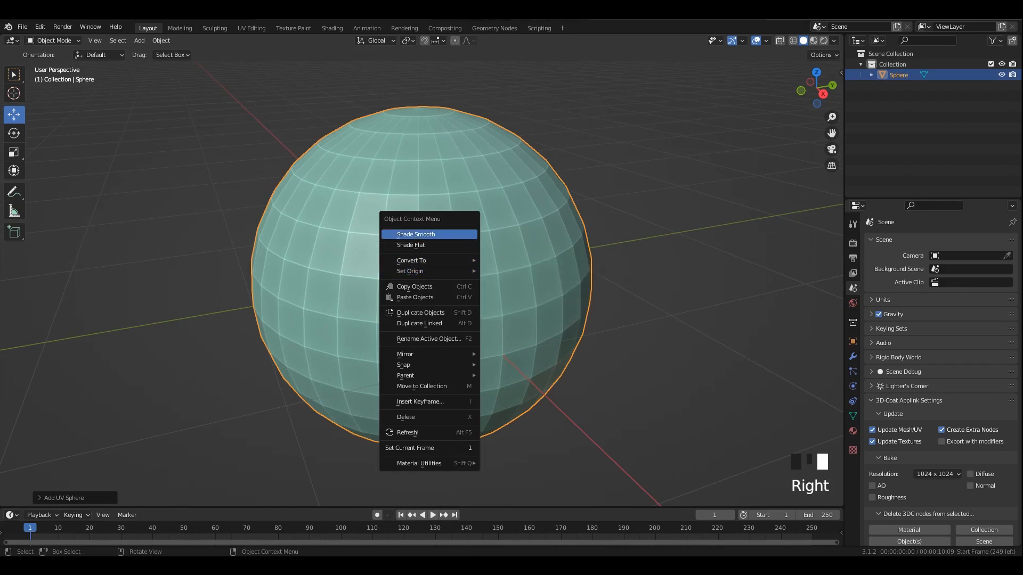
click(426, 231)
Step: Raise the sphere so its lowest point rests on the ground axis, and apply all its transforms
scroll(426, 230, down, 2)
alt+middle_drag(426, 231, 442, 279)
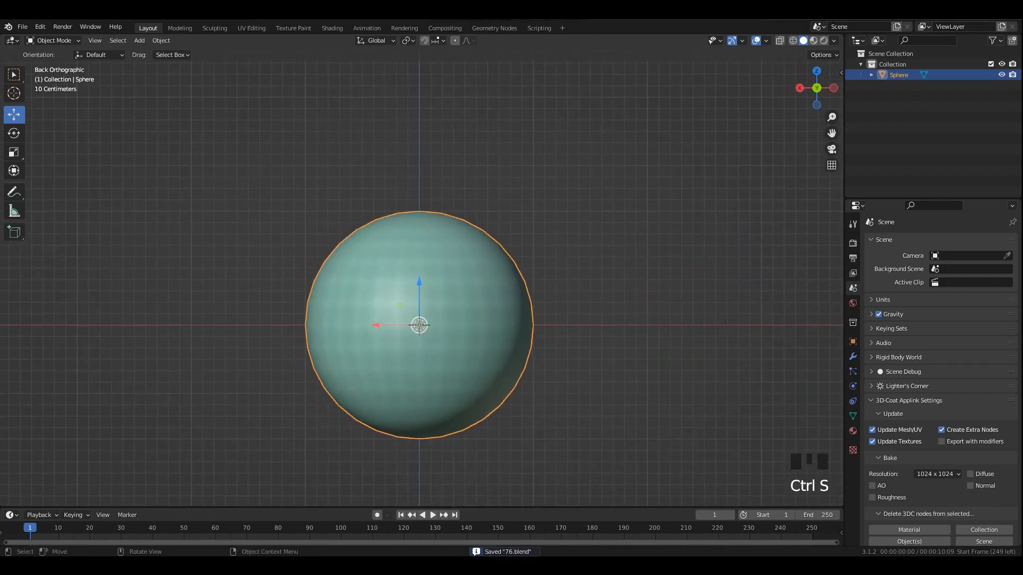
drag(419, 291, 419, 174)
key(ctrl+a)
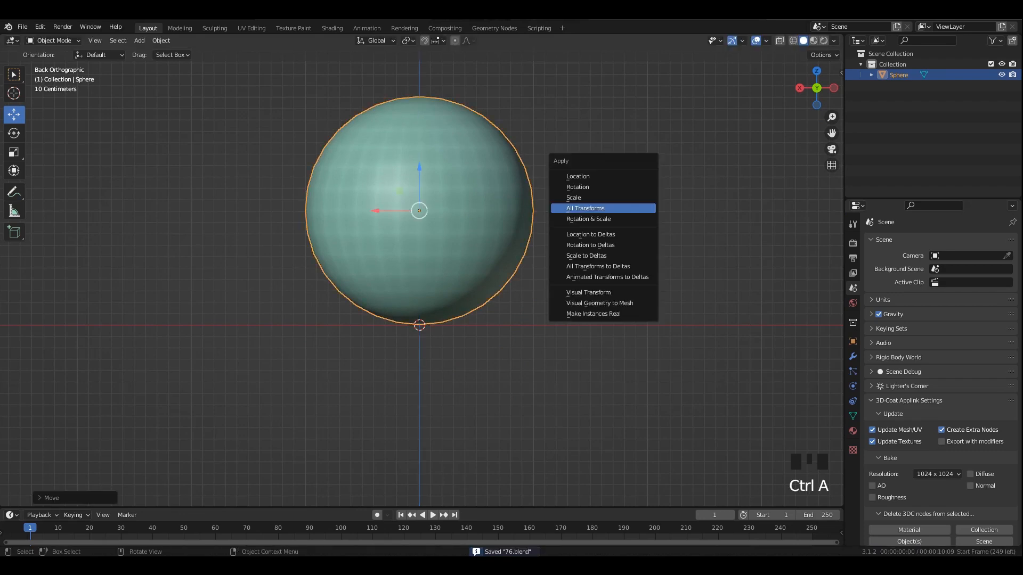
click(585, 207)
Step: Add a plane at the origin beneath the sphere and scale it by 5 as the floor
middle_drag(585, 208, 282, 155)
key(shift+a)
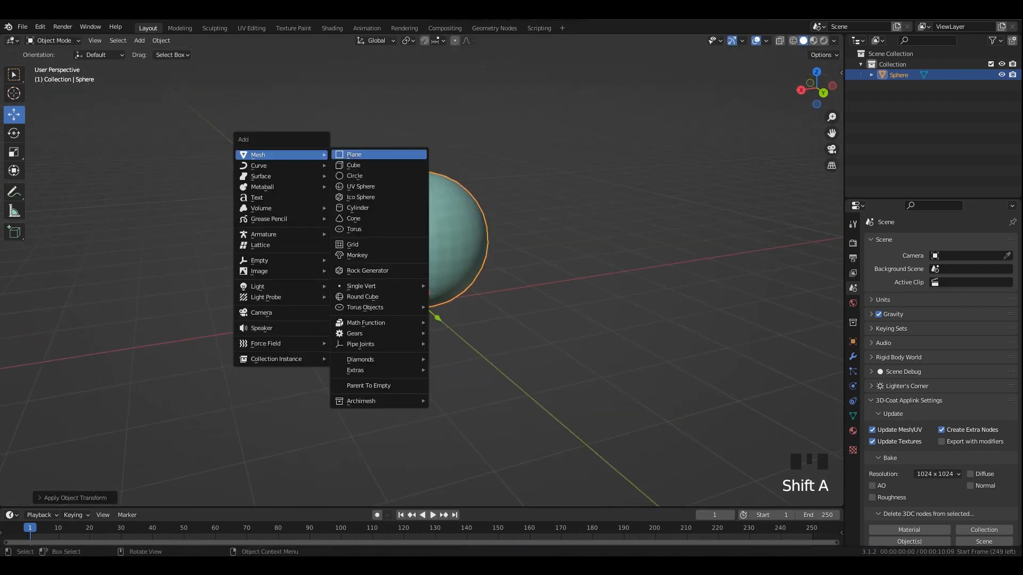
click(354, 154)
scroll(409, 258, down, 2)
middle_drag(409, 258, 412, 288)
text(s)
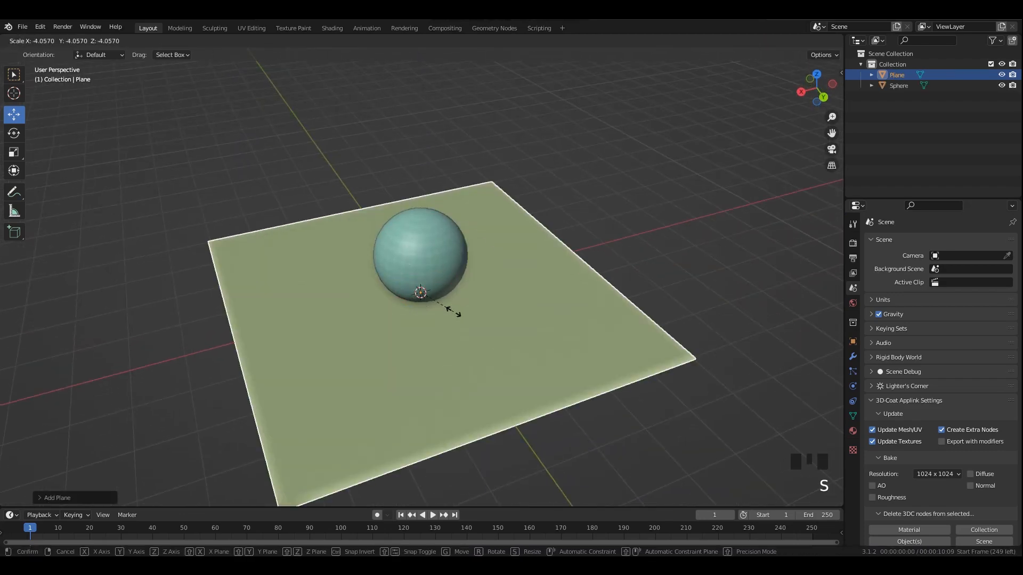
text(35)
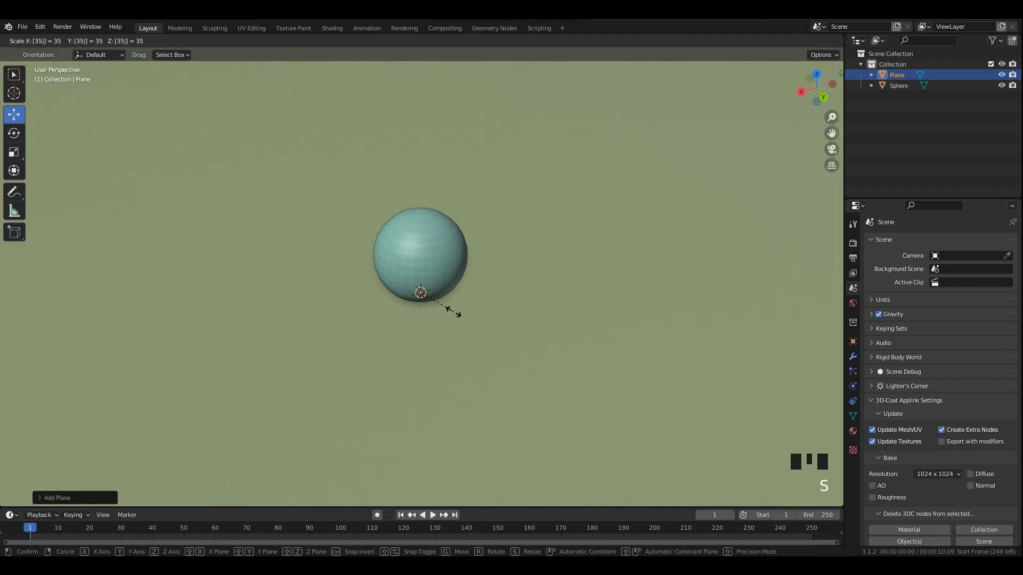
key(BackSpace)
key(BackSpace)
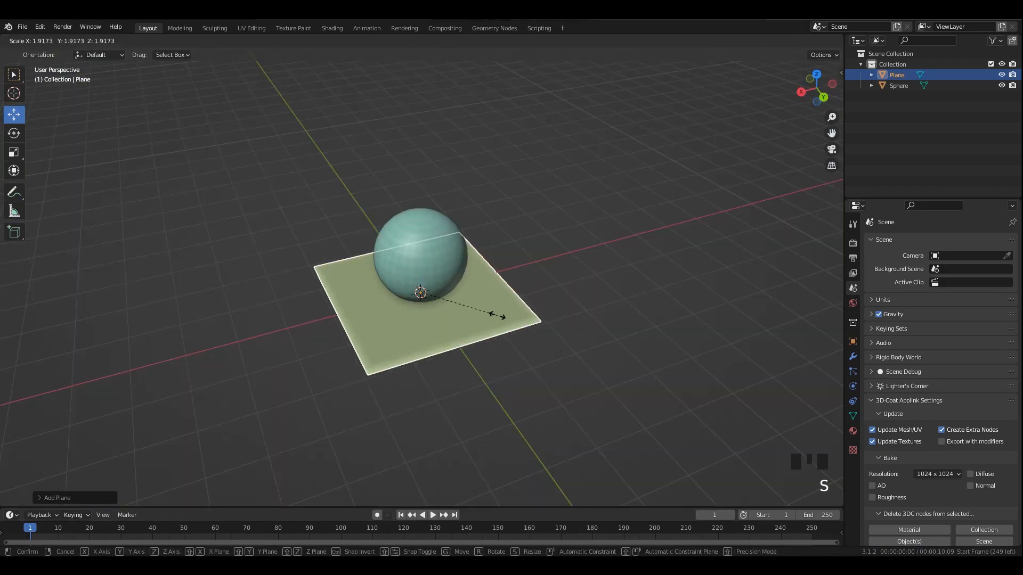
text(5)
key(Return)
Step: Duplicate the floor plane, raising the copy above the sphere and shrinking it to under half size, and save the file
middle_drag(421, 298, 421, 256)
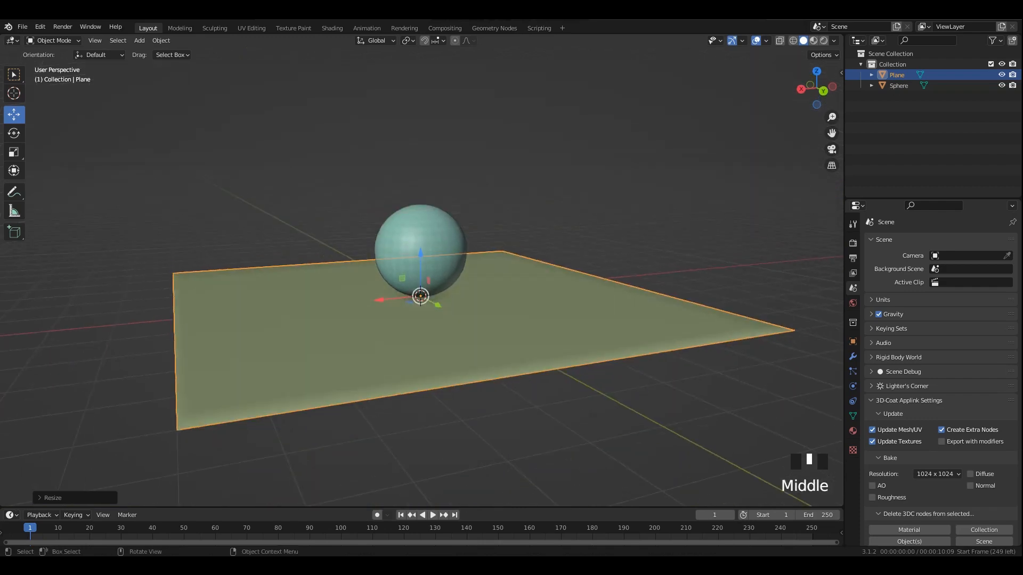
scroll(421, 298, up, 2)
key(shift+d)
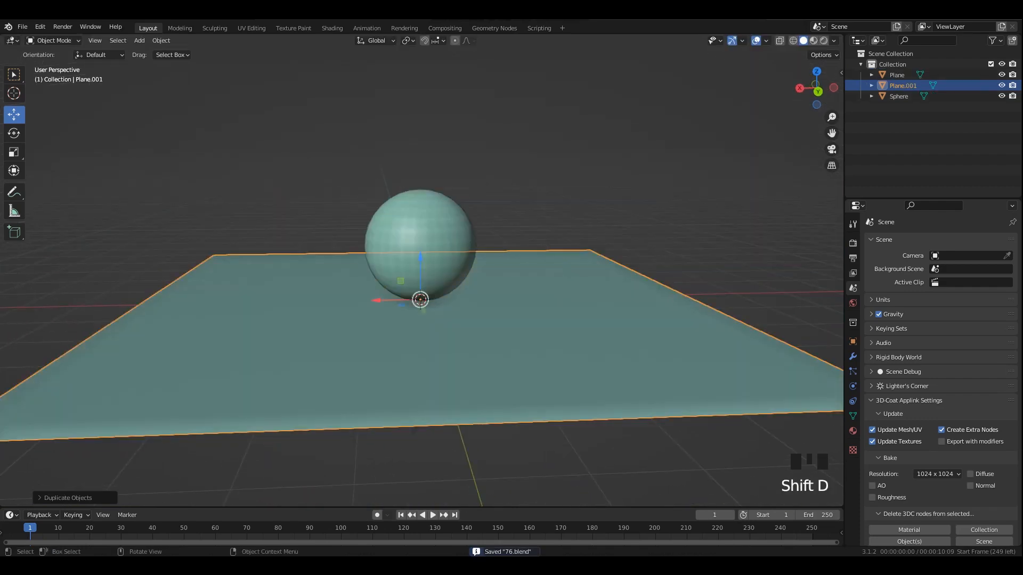
drag(421, 259, 421, 120)
key(s)
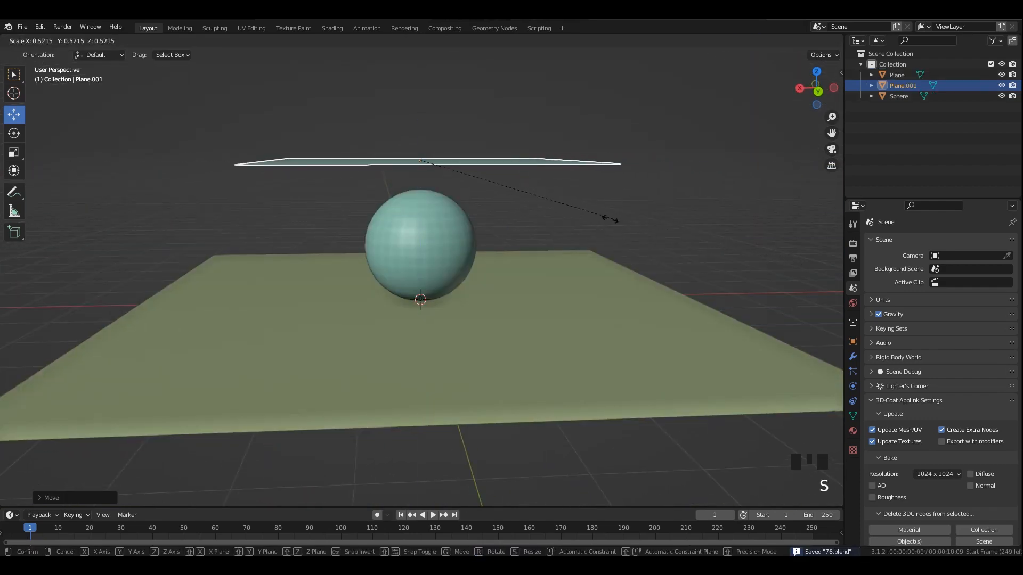
click(562, 205)
middle_drag(421, 255, 421, 235)
key(ctrl+s)
key(ctrl+s)
Step: Enlarge the upper plane and raise it slightly above the sphere, then save the file
key(alt+z)
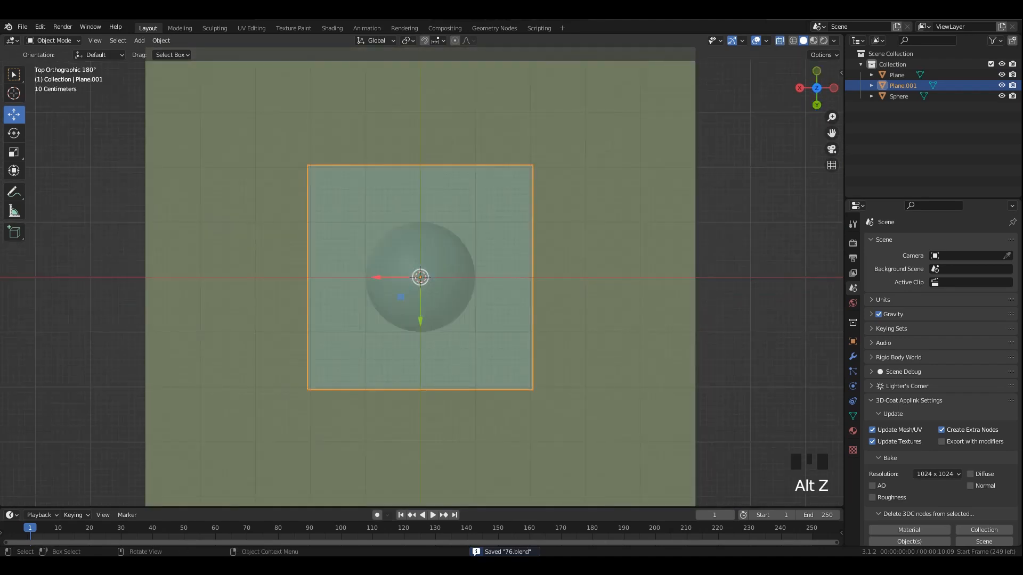
key(s)
click(583, 270)
alt+middle_drag(584, 269, 565, 255)
alt+middle_drag(421, 256, 437, 250)
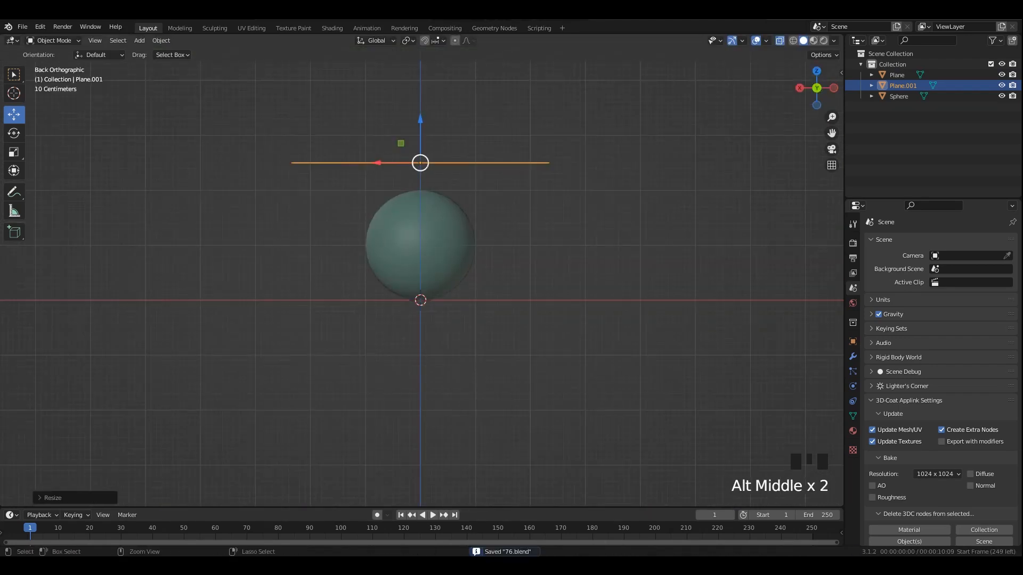
drag(420, 119, 420, 107)
key(s)
click(572, 203)
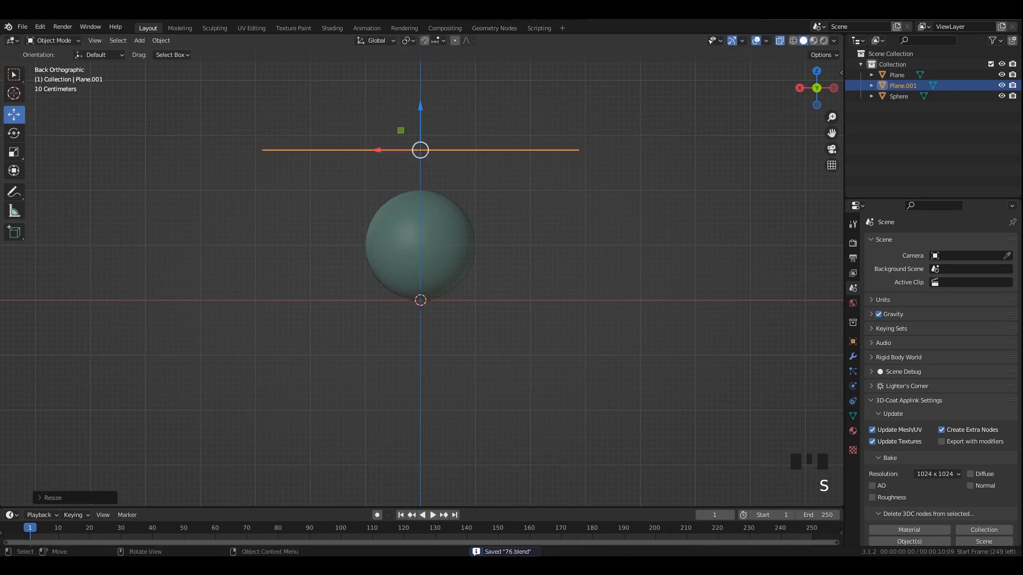
middle_drag(572, 203, 613, 214)
key(alt+z)
shift+middle_drag(421, 245, 397, 319)
key(ctrl+s)
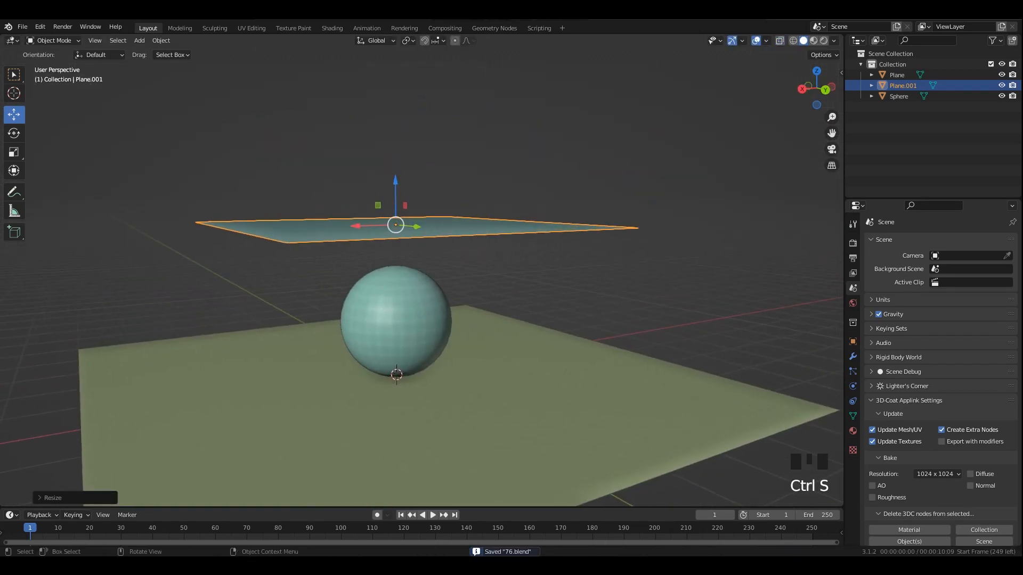
Step: Raise the upper plane well above the sphere, apply all its transforms, and save the file
drag(395, 184, 394, 117)
key(ctrl+a)
click(554, 215)
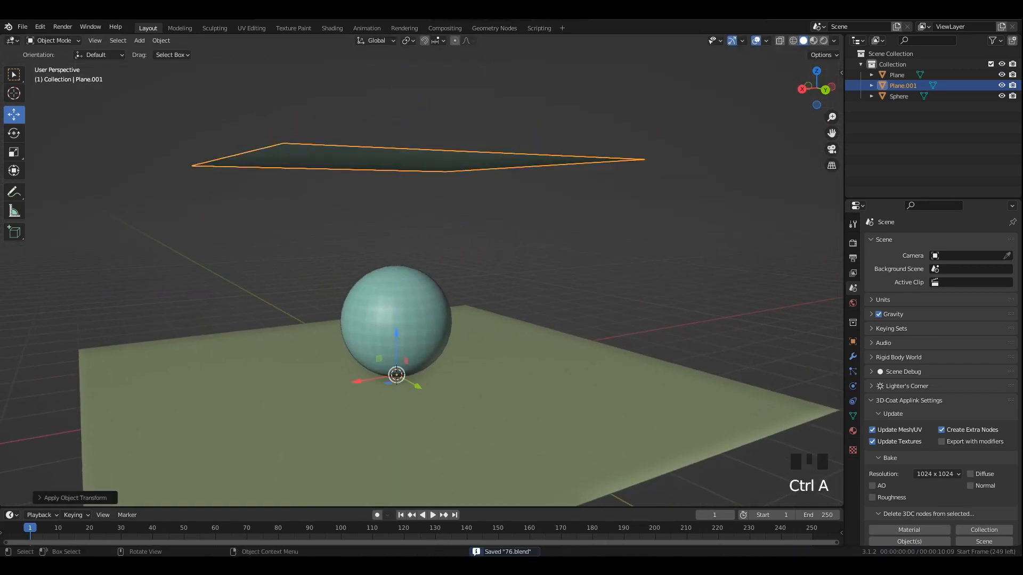
scroll(554, 215, down, 3)
key(ctrl+s)
Step: Apply all transforms to both planes and the sphere, and set their origins to their geometry
drag(613, 155, 419, 385)
key(ctrl+a)
click(489, 279)
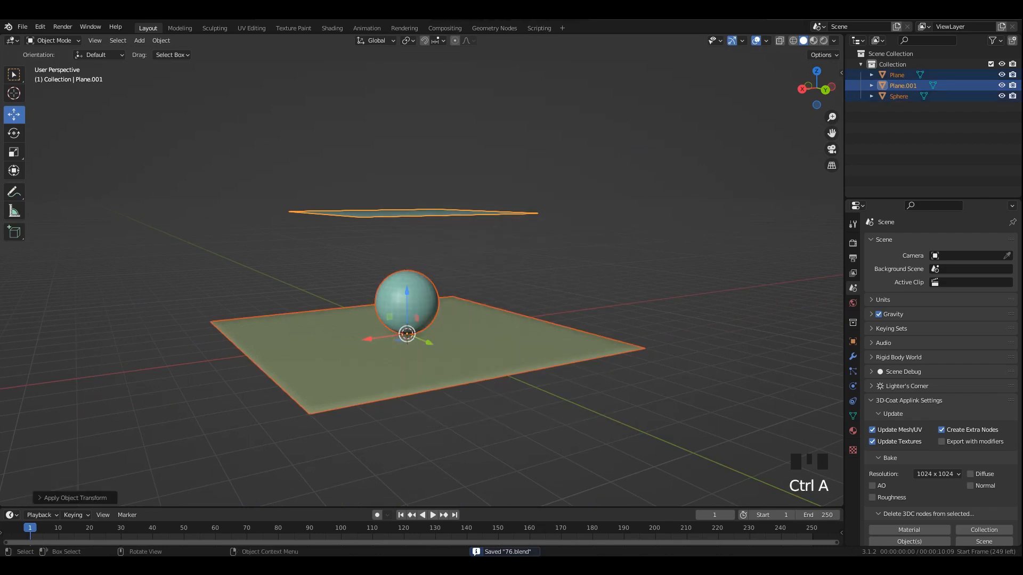
right_click(429, 208)
mouse_move(429, 254)
click(488, 266)
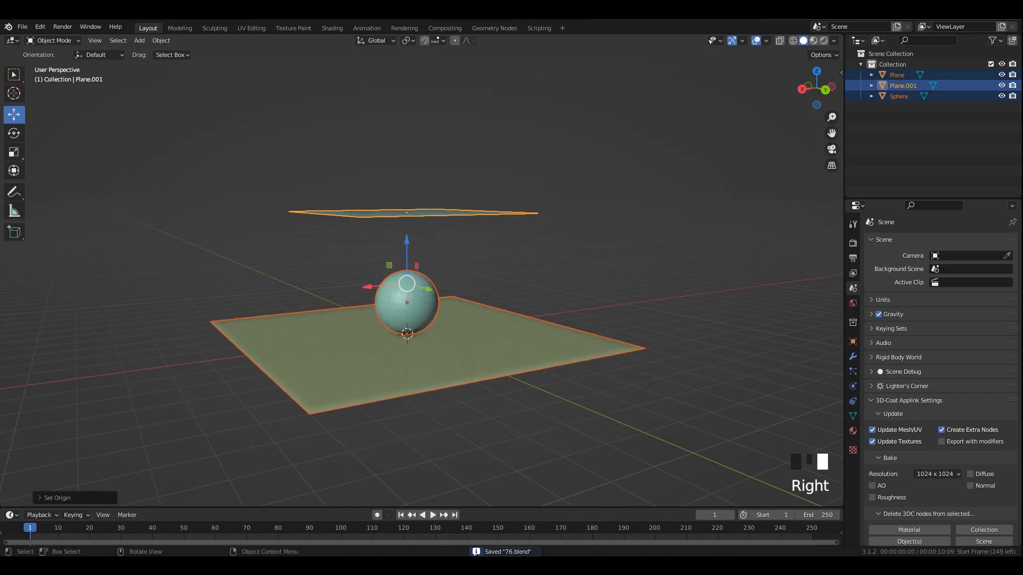
click(509, 261)
mouse_move(509, 261)
middle_down()
mouse_move(477, 257)
mouse_move(502, 273)
middle_up()
key(ctrl+s)
key(ctrl+s)
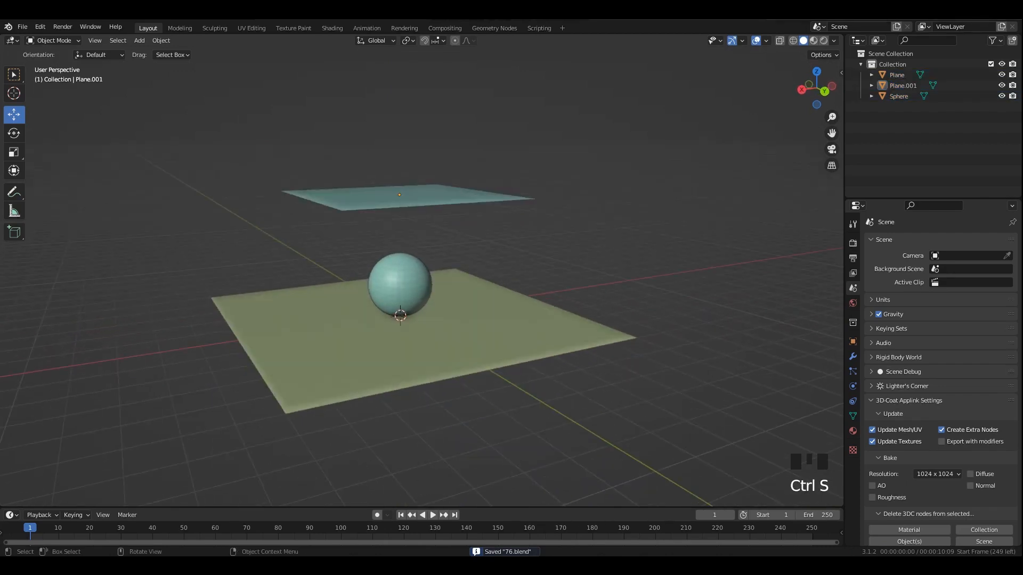
Step: Subdivide the upper plane's mesh with 10 cuts
click(453, 200)
middle_drag(453, 200, 421, 205)
key(Tab)
scroll(405, 203, up, 2)
right_click(405, 203)
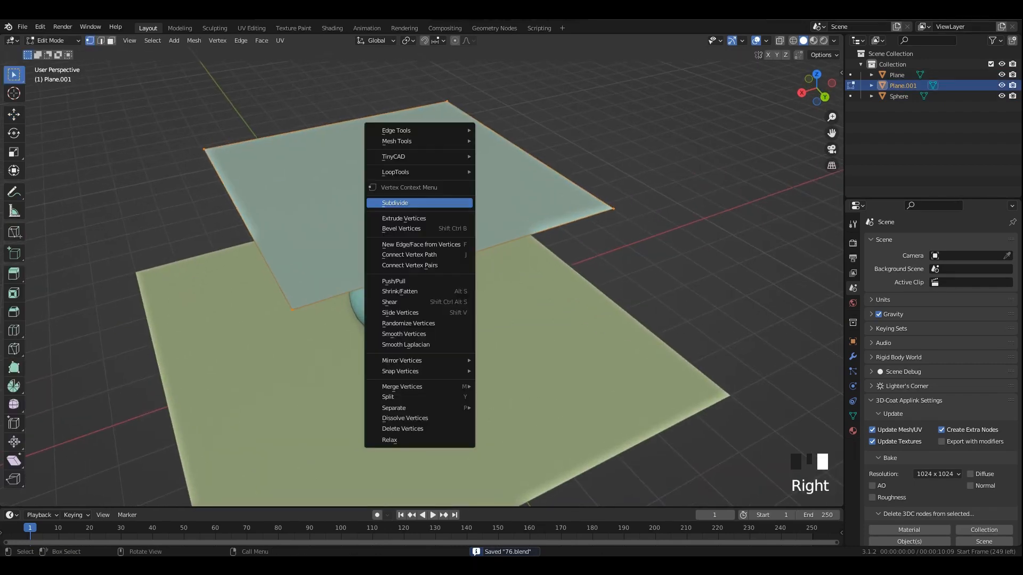
click(405, 203)
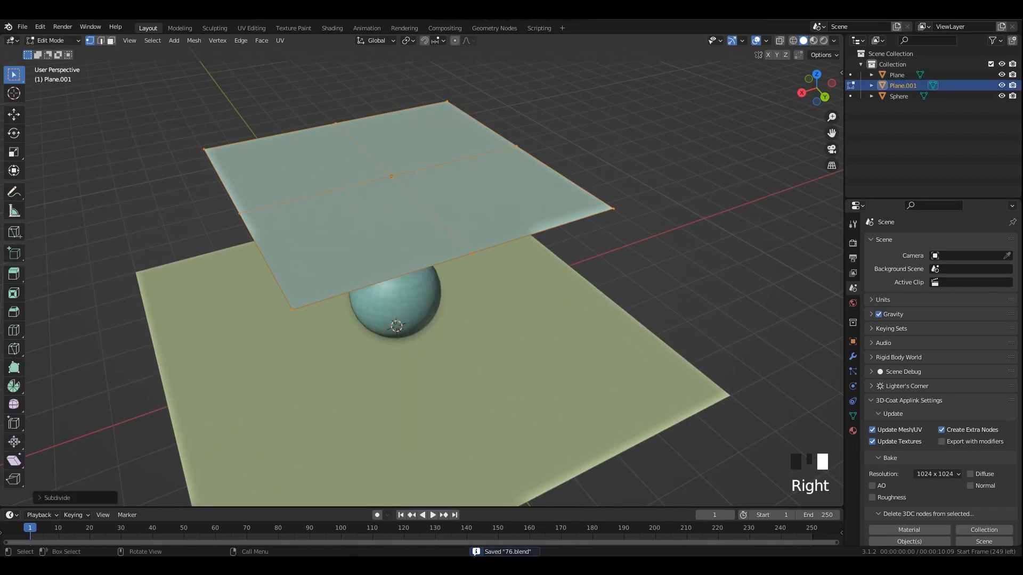
click(53, 498)
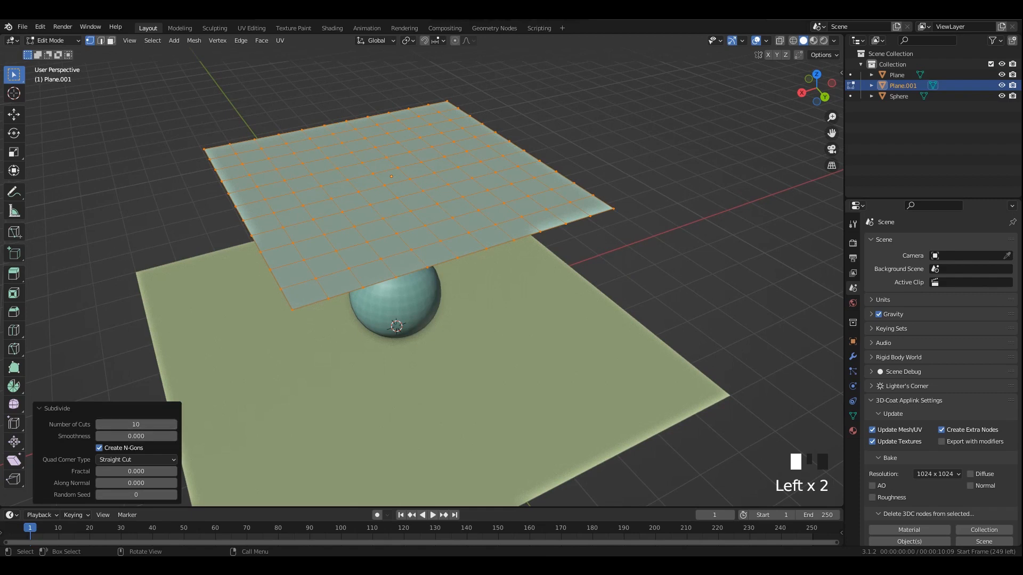
Step: Subdivide the upper plane's mesh again with 5 cuts to make it dense enough for cloth
key(Tab)
right_click(427, 176)
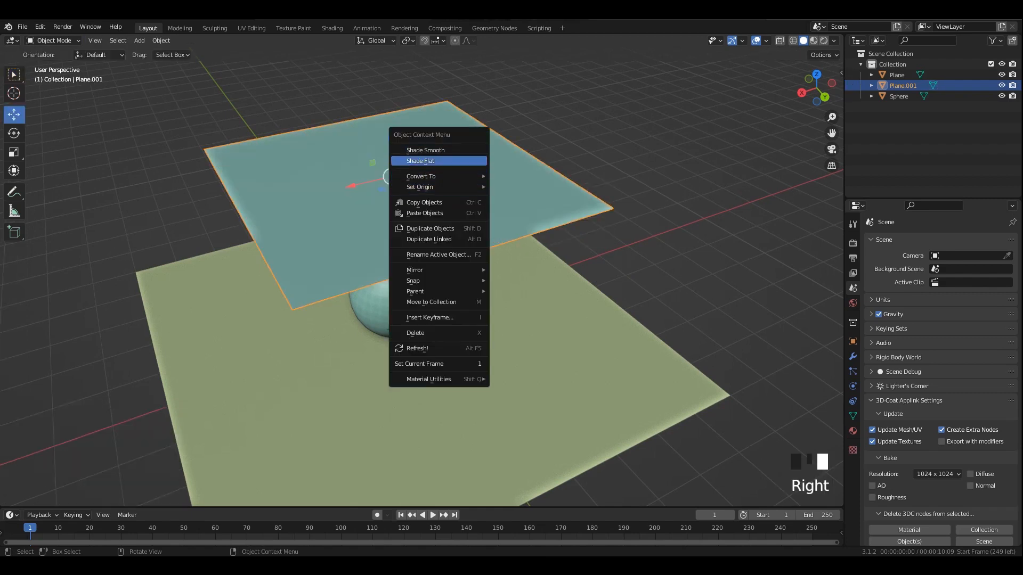
key(Tab)
right_click(418, 179)
click(418, 179)
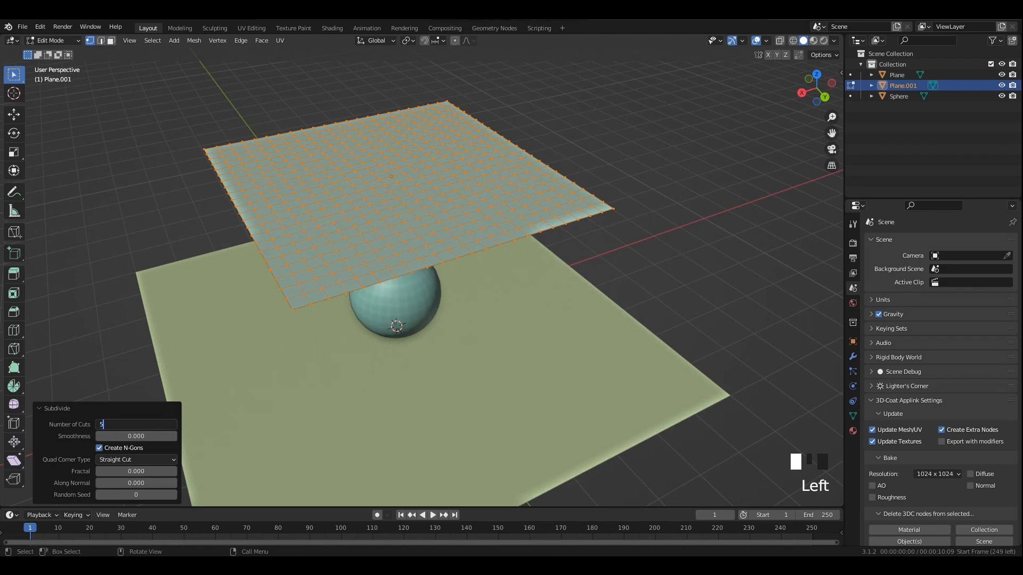
middle_drag(405, 214, 445, 190)
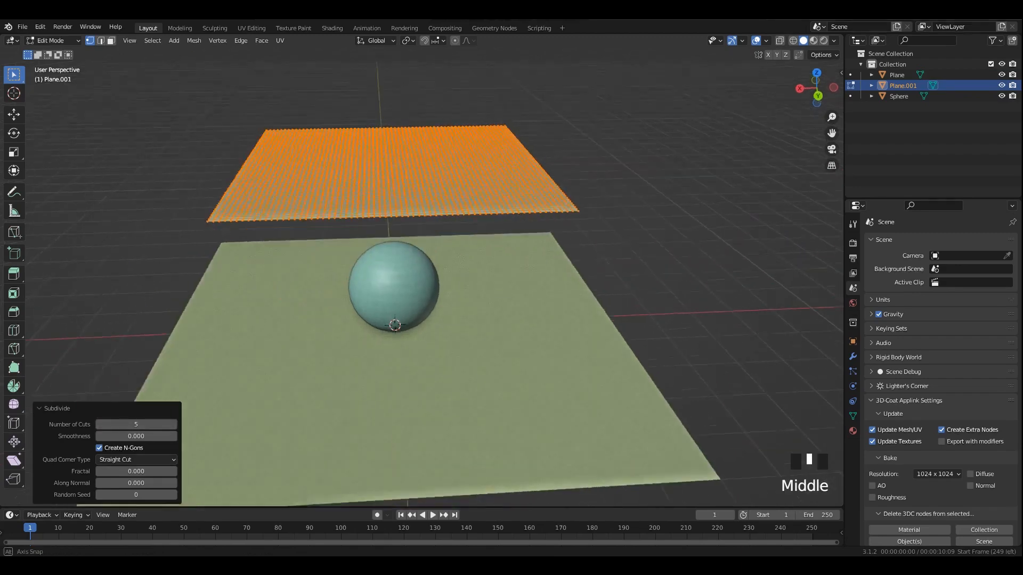
Step: Return to Object Mode, apply all transforms to the upper plane, and save the file
key(Tab)
double_click(444, 191)
key(ctrl+a)
click(444, 190)
key(ctrl+s)
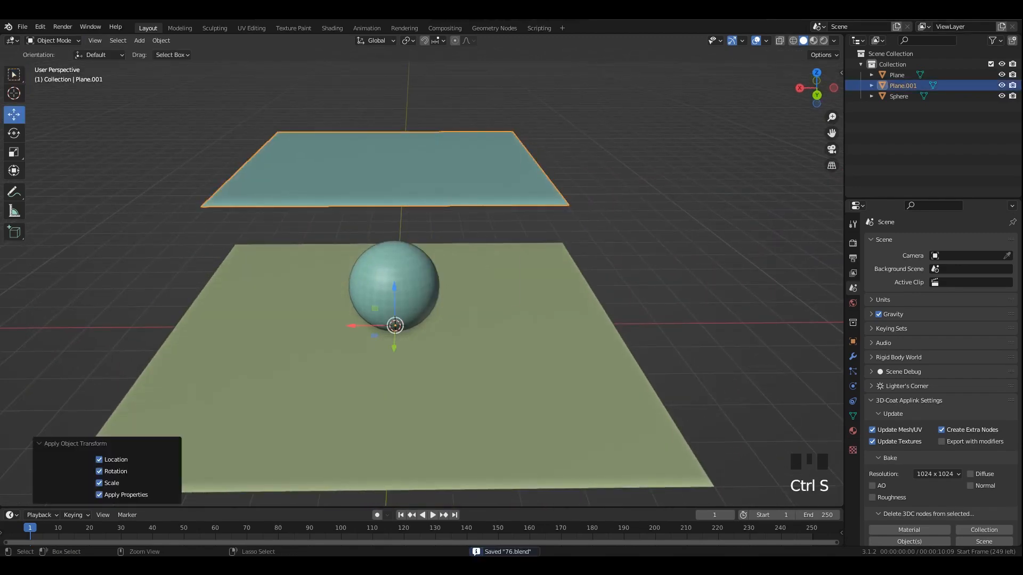
Step: Set the origins of both planes and the sphere back to their geometry, and save the file
drag(609, 147, 417, 322)
right_click(434, 180)
mouse_move(434, 180)
click(538, 191)
click(618, 199)
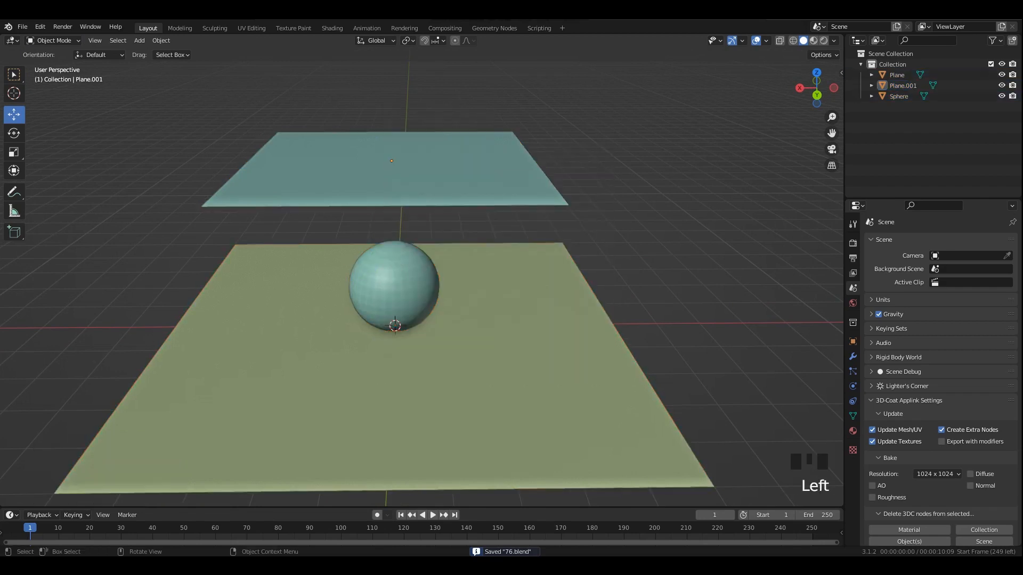
middle_drag(575, 214, 603, 205)
key(ctrl+s)
Step: Select the upper plane and save the file
click(479, 167)
shift+middle_drag(480, 168, 453, 165)
key(ctrl+s)
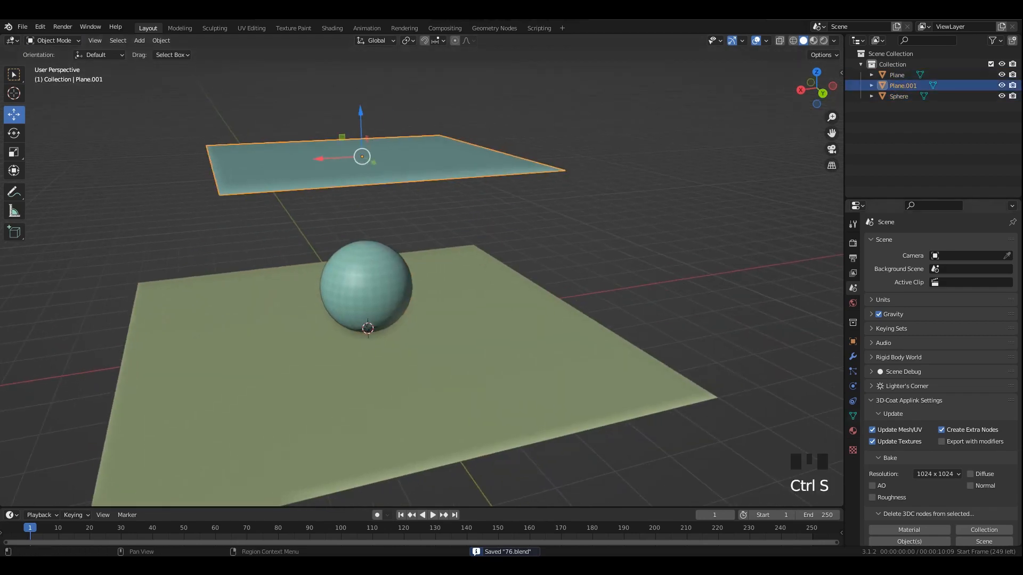
Step: Add Cloth physics to the upper plane
click(853, 416)
click(853, 386)
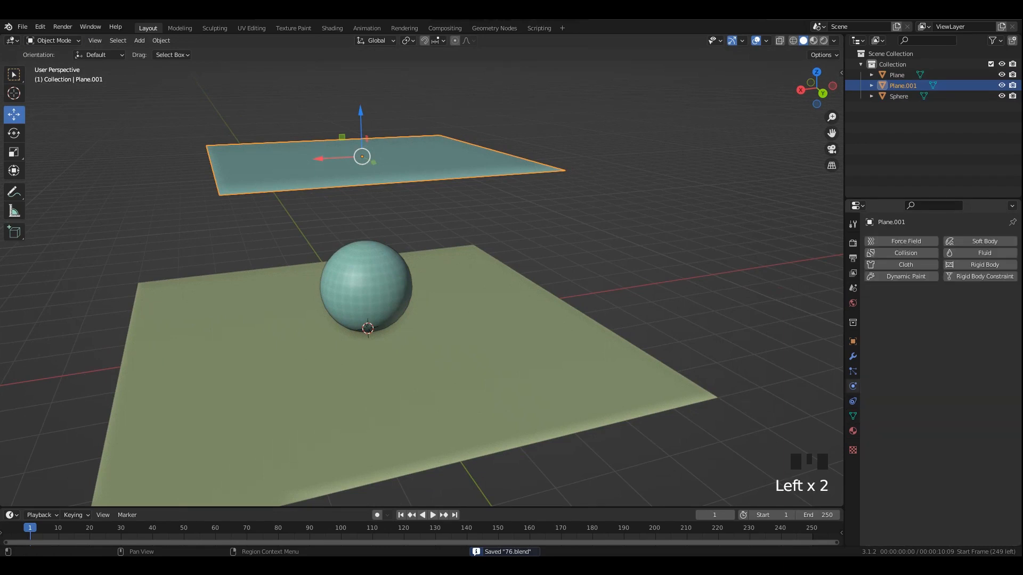
click(906, 265)
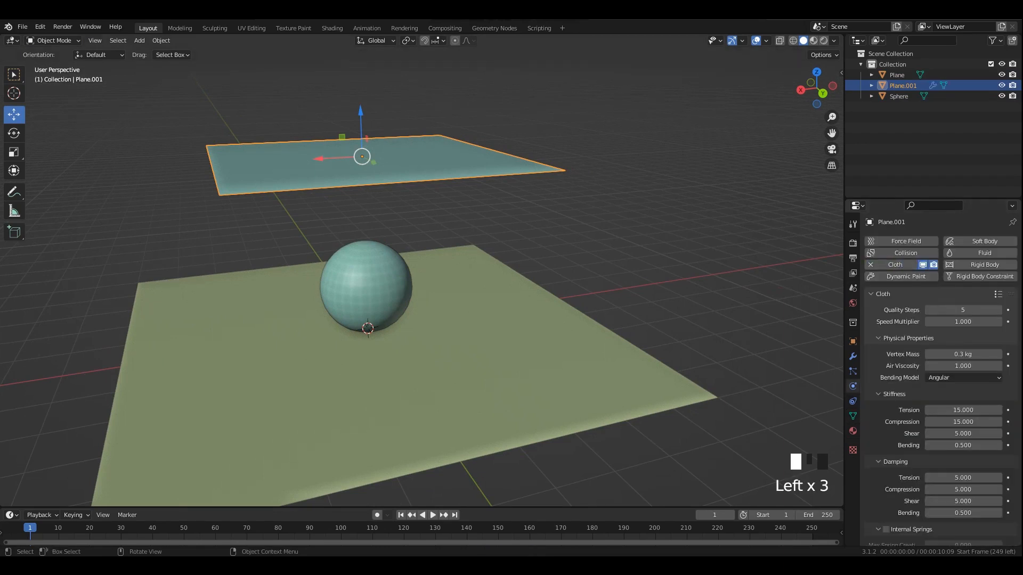
Step: Test-play the upper plane's fall and return the timeline to frame 1
middle_drag(479, 320, 480, 296)
key(space)
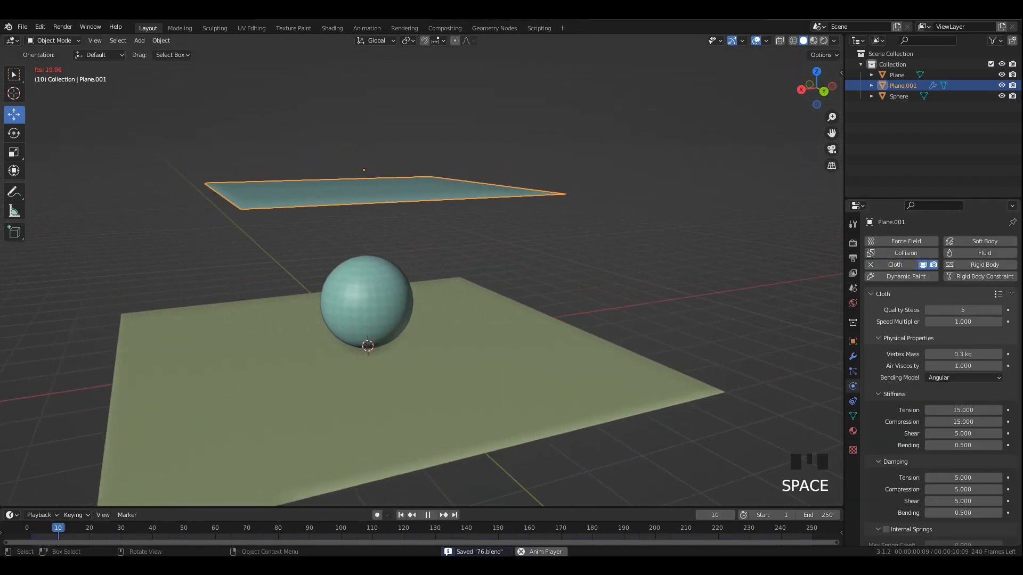
key(space)
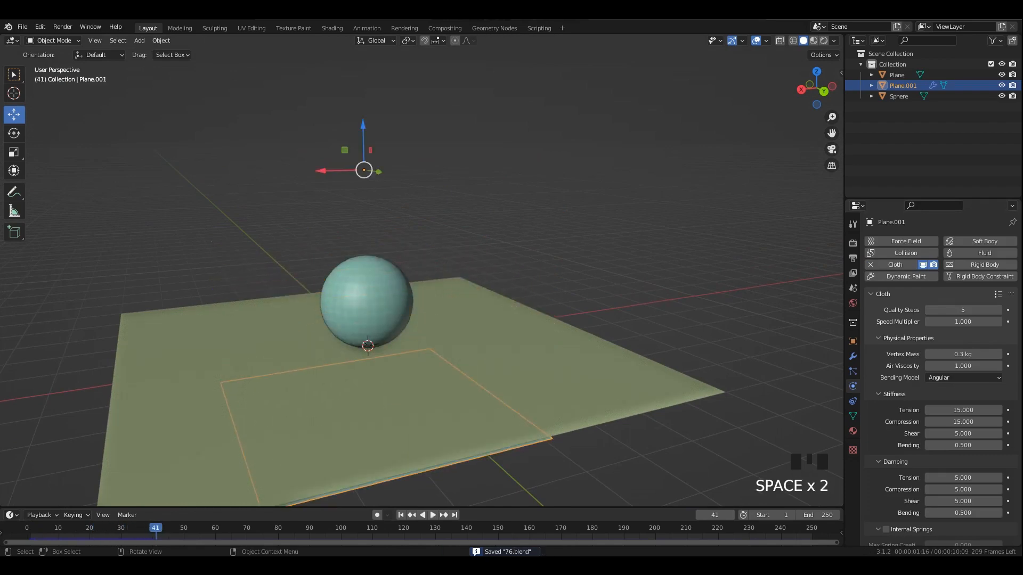
click(401, 516)
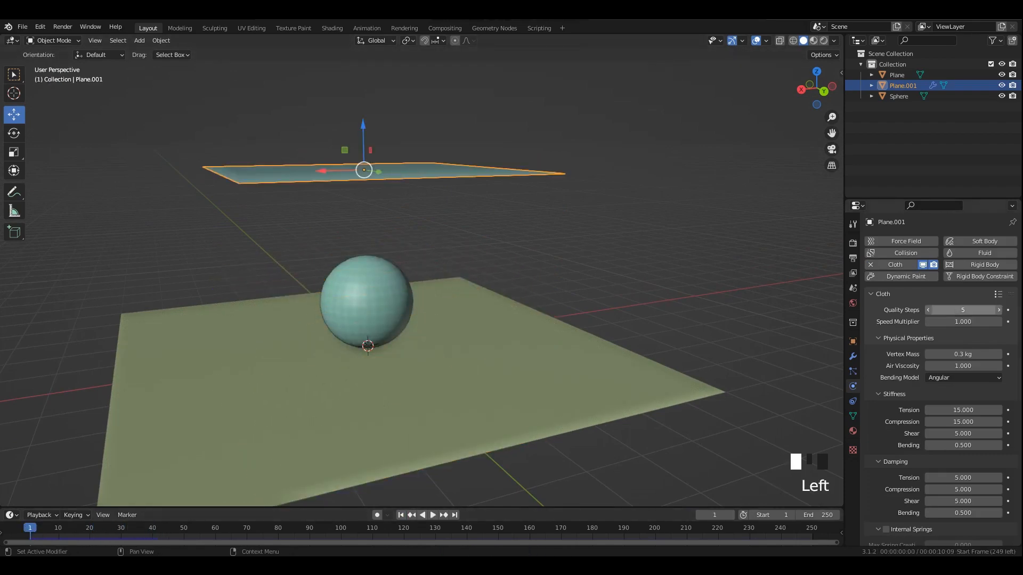
Step: Add Collision physics to the sphere and to the floor plane
click(367, 302)
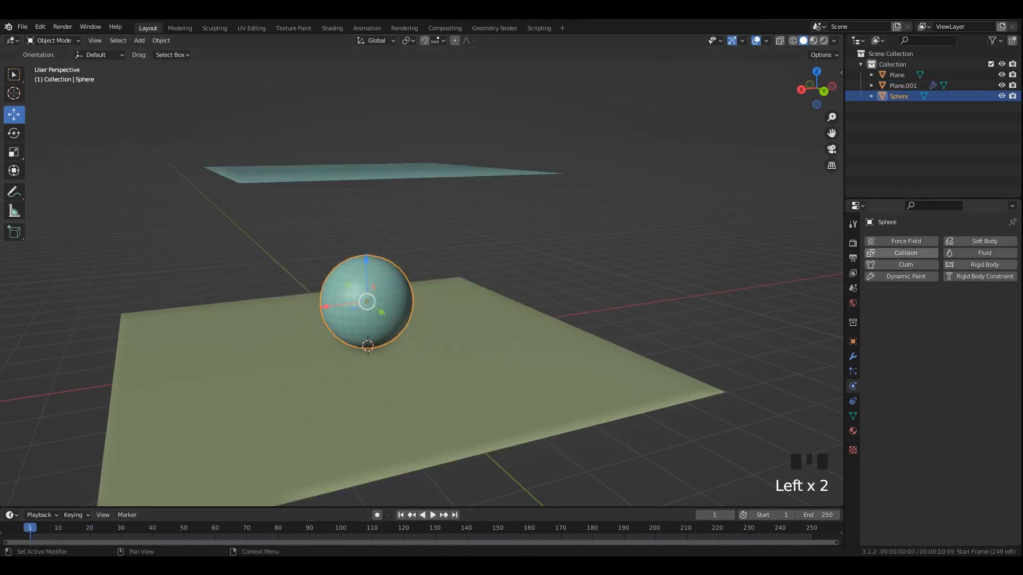
click(905, 253)
click(897, 75)
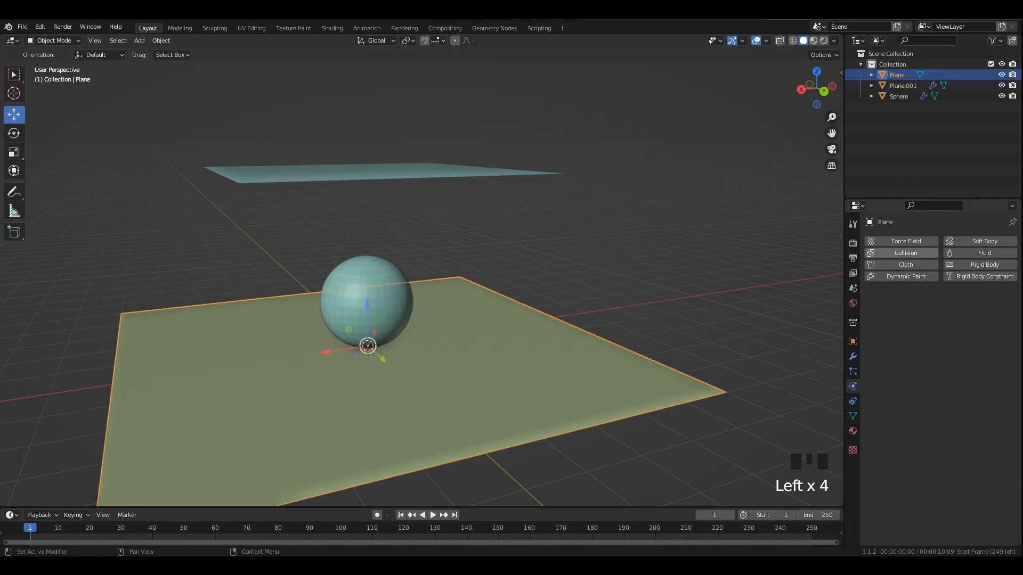
click(905, 253)
Step: Play the simulation up to about frame 81 to check how the cloth drapes over the sphere
key(space)
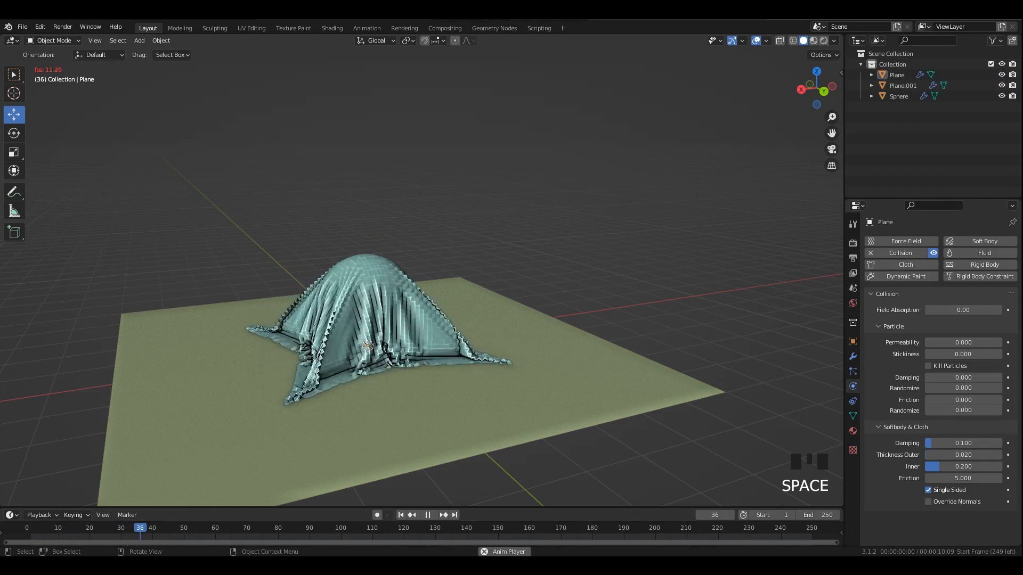
scroll(422, 271, up, 2)
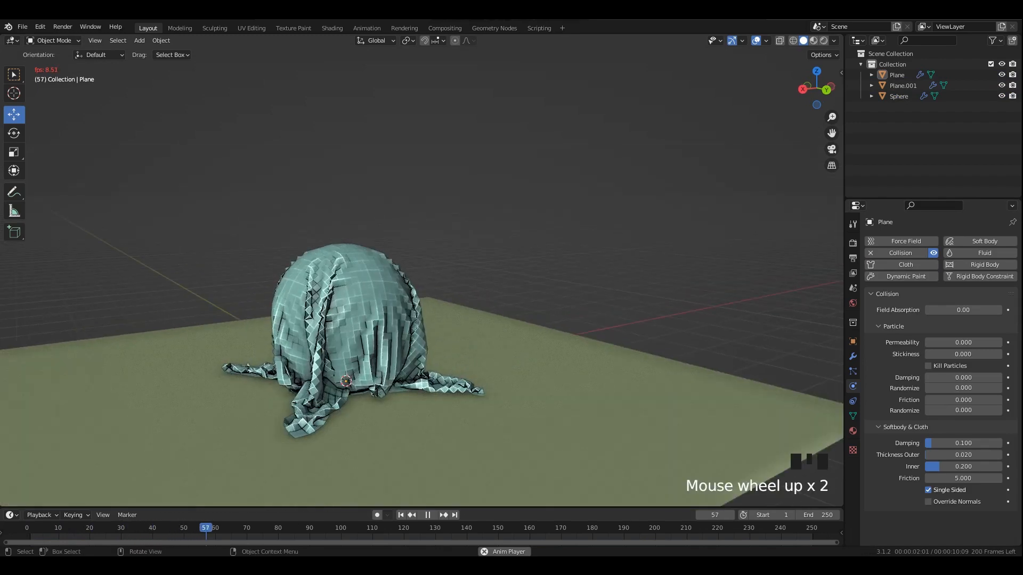
middle_drag(422, 298, 412, 292)
key(space)
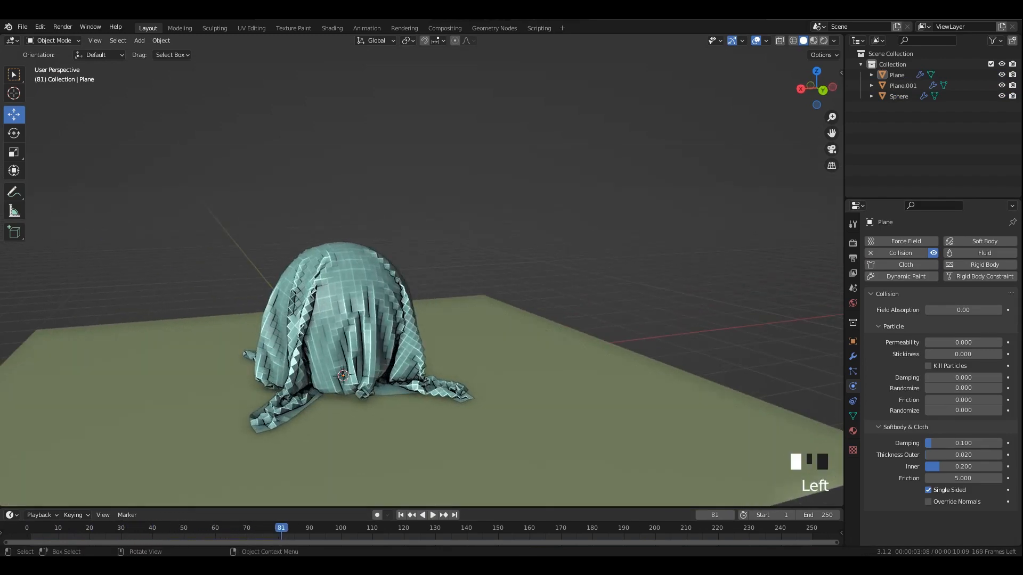
Step: Shade the draped cloth plane smooth
click(366, 313)
right_click(367, 312)
click(362, 277)
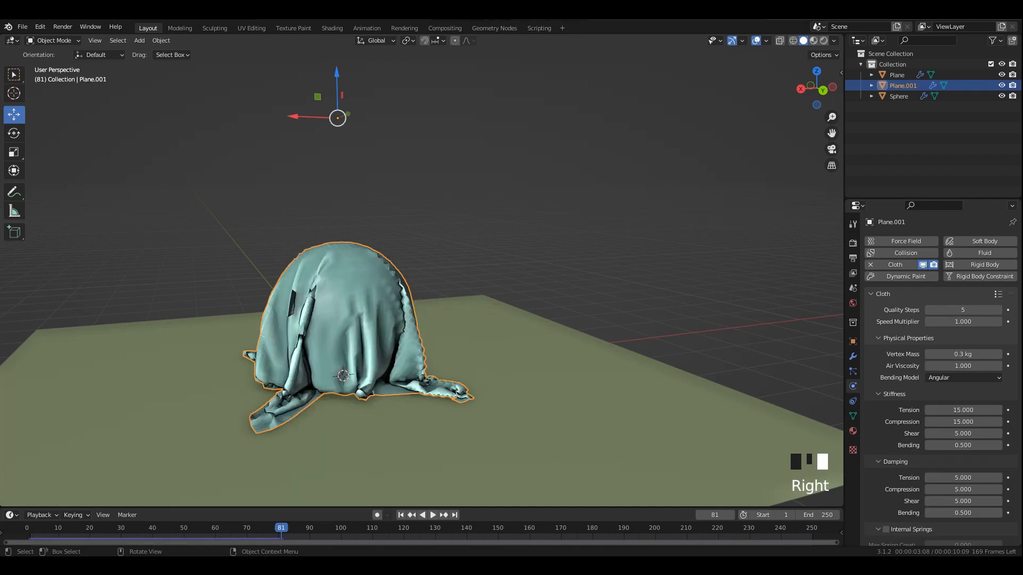
Step: Add a level 1 subdivision modifier to the cloth plane and continue playing the simulation to about frame 90
mouse_move(421, 267)
middle_down()
mouse_move(405, 267)
mouse_move(421, 235)
mouse_move(405, 262)
middle_up()
key(space)
key(ctrl+1)
key(space)
key(space)
Step: Enable Auto Smooth at 30° for the cloth plane's normals and keep the cloth selected
click(853, 416)
click(929, 464)
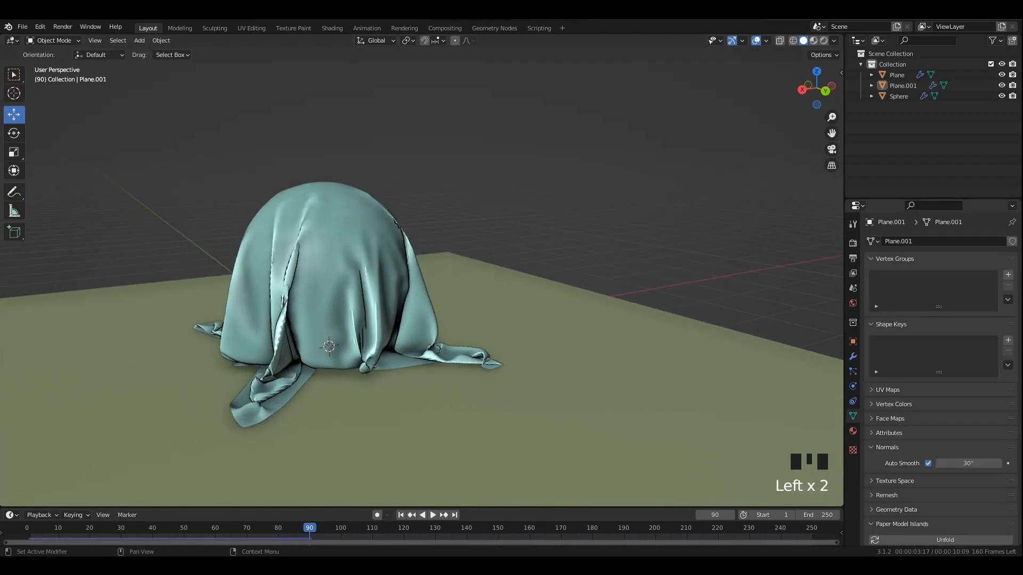
double_click(341, 277)
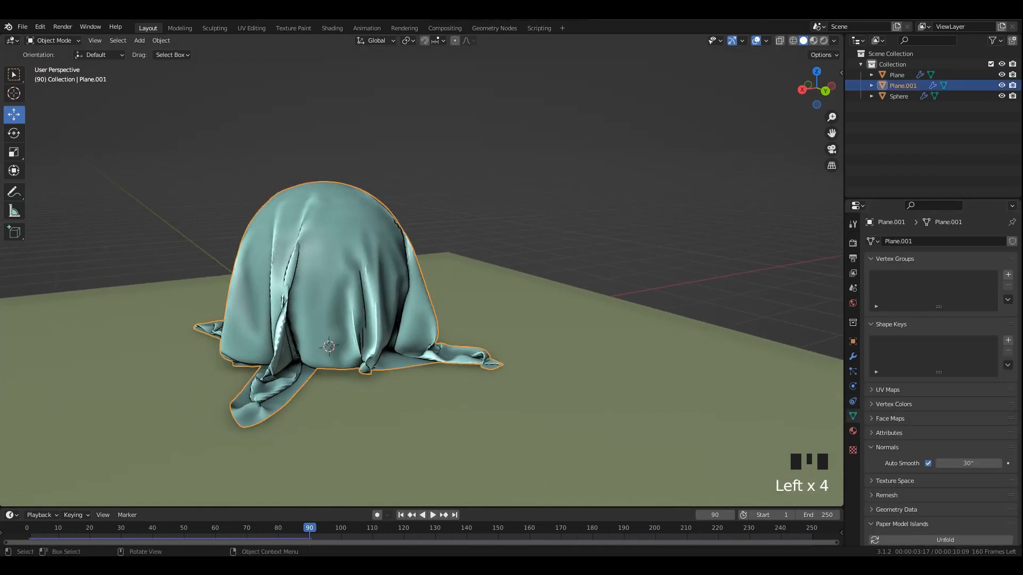
Step: Enable Self Collisions in the cloth plane's physics collision settings
click(853, 357)
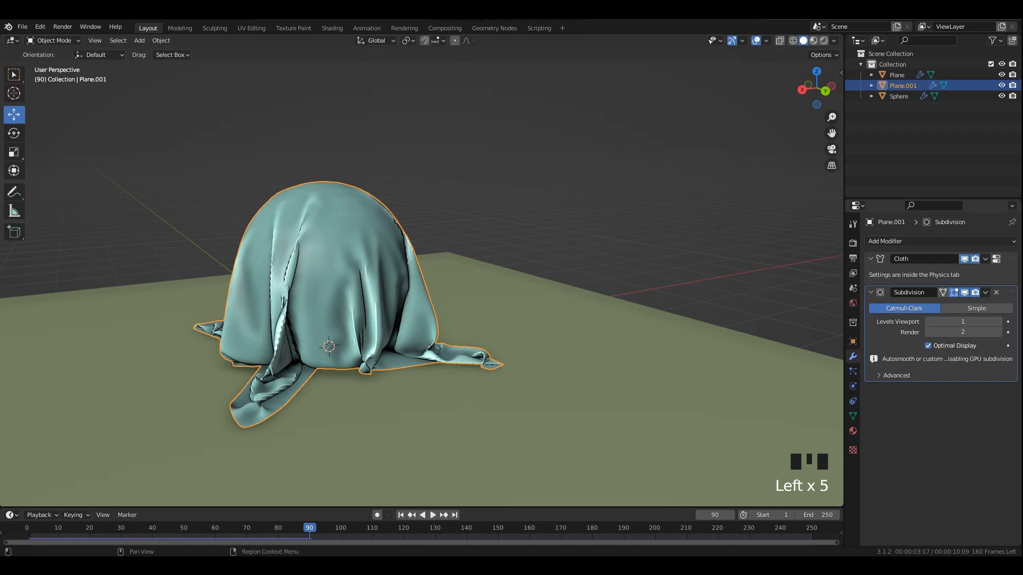
click(853, 386)
scroll(954, 426, down, 14)
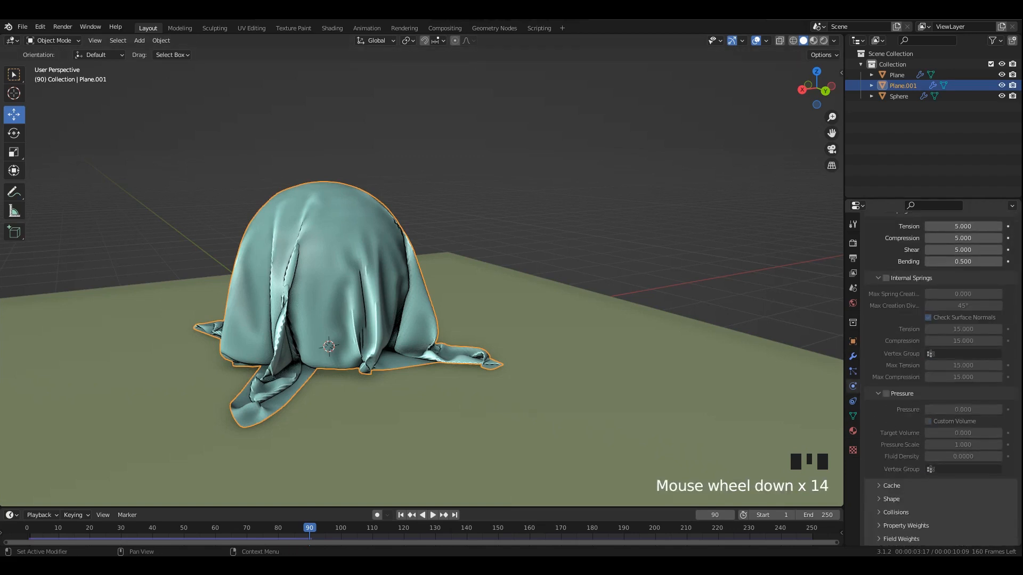
click(900, 511)
scroll(900, 511, down, 1)
scroll(940, 381, down, 6)
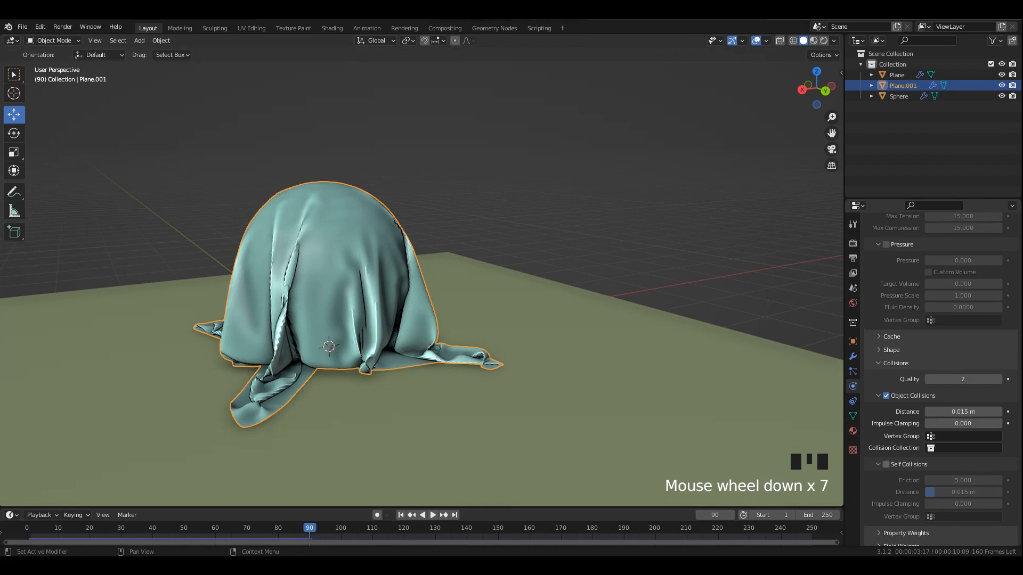
click(886, 465)
Step: Replay the simulation from frame 1 to about frame 77 and examine the cloth's folds with self collisions
click(400, 515)
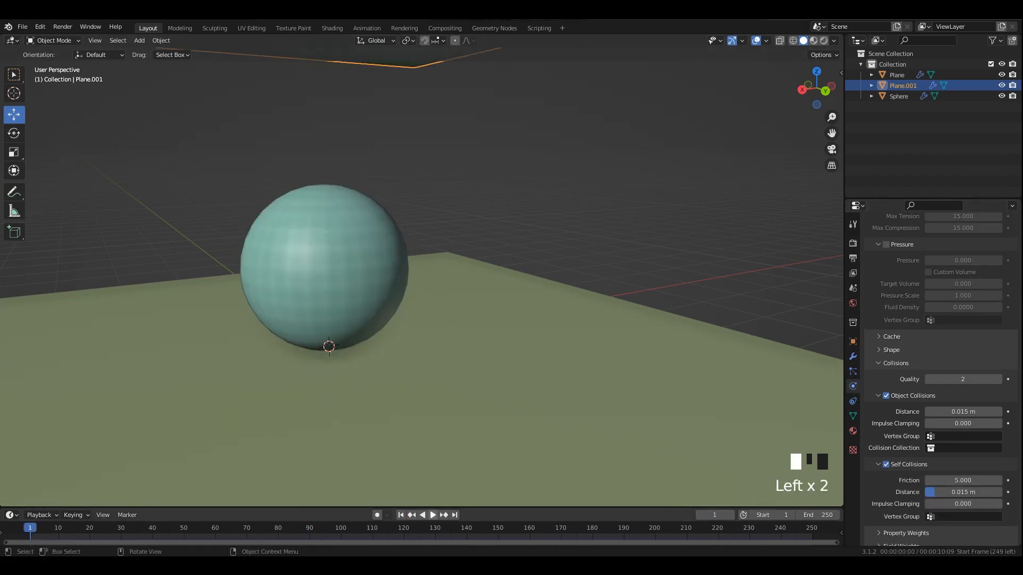
scroll(421, 277, down, 2)
middle_drag(421, 277, 421, 309)
scroll(421, 278, up, 1)
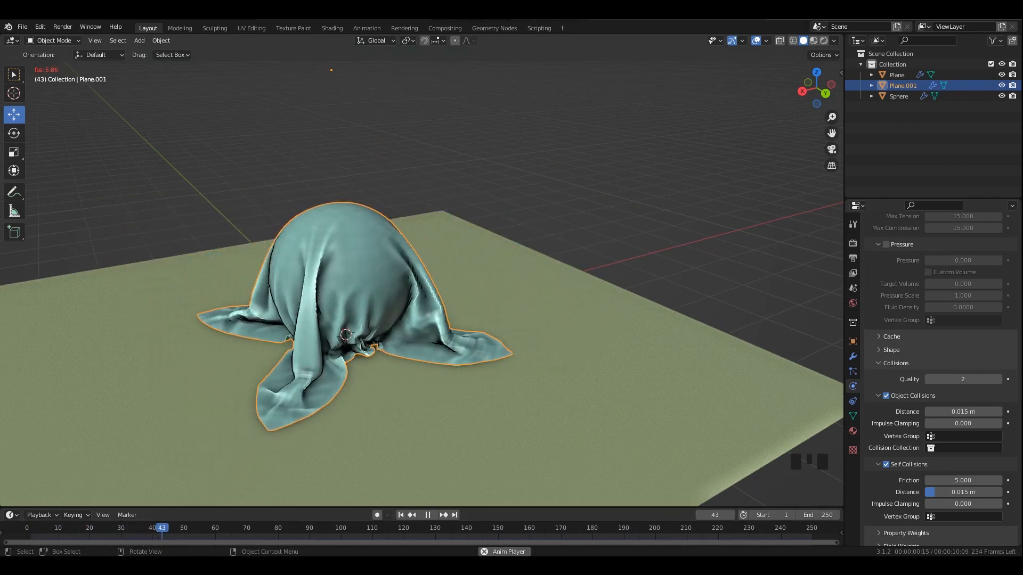
middle_drag(421, 277, 405, 274)
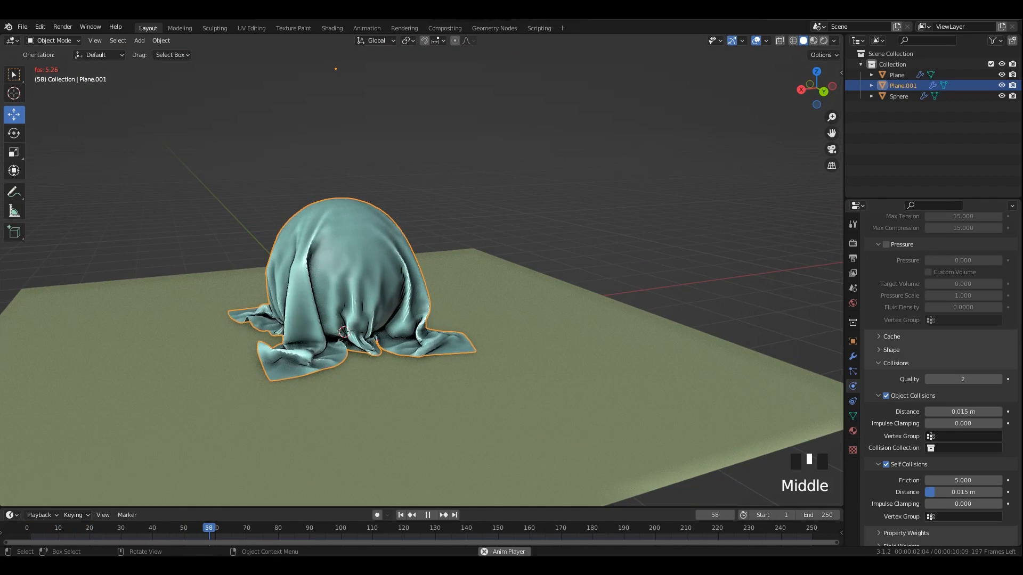
scroll(341, 298, up, 2)
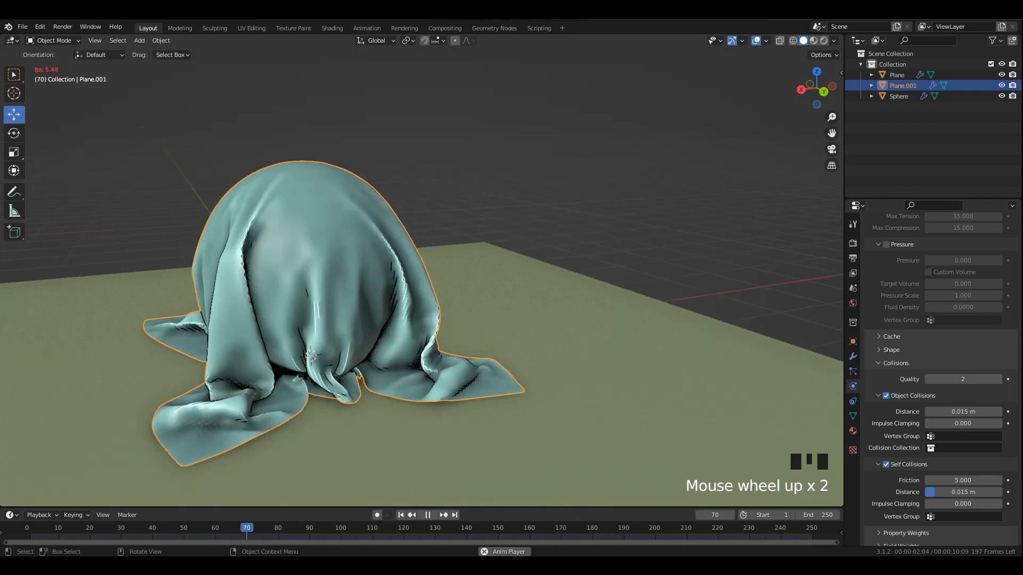
middle_drag(405, 274, 389, 272)
key(space)
Step: Raise the cloth plane's subdivision level to 2
click(899, 96)
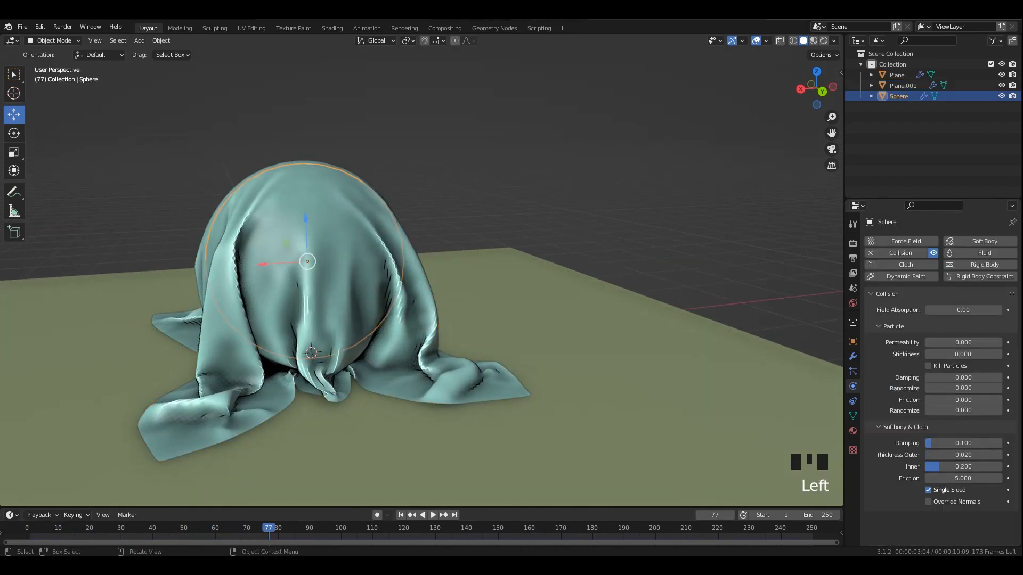
click(903, 85)
key(ctrl+1)
key(ctrl+2)
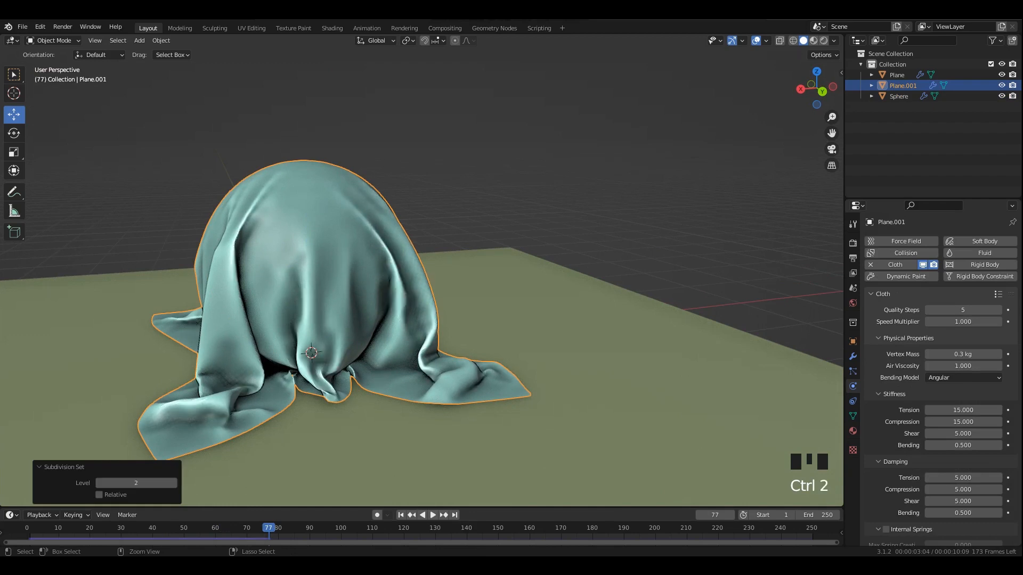
Step: Continue playing the cloth simulation to about frame 136
shift+middle_drag(373, 267, 410, 261)
key(space)
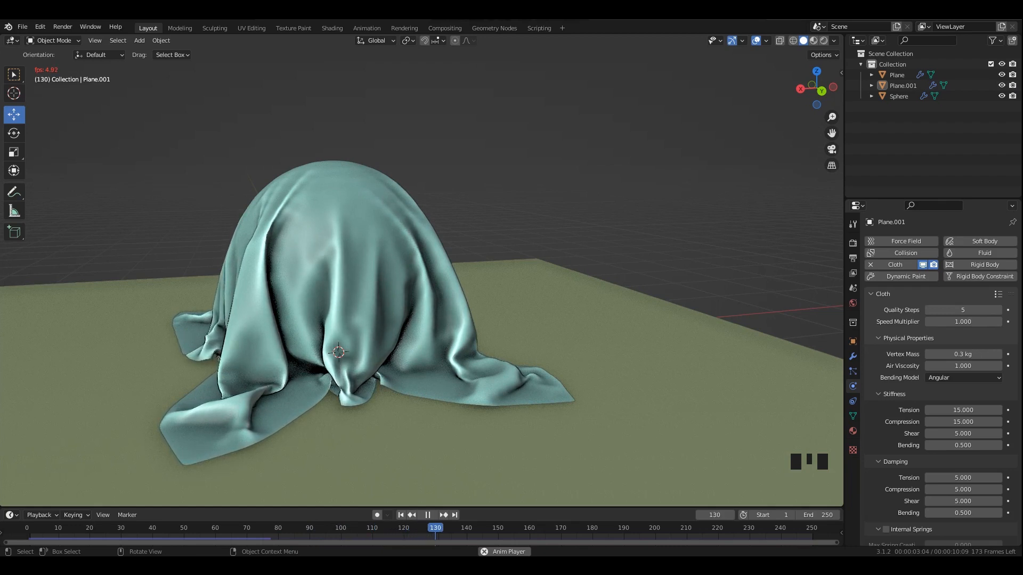
key(space)
Step: Examine the folds of the draped cloth from several sides, both selected and unselected
middle_drag(421, 266, 379, 341)
shift+scroll(420, 267, up, 2)
scroll(421, 266, up, 3)
click(415, 299)
key(grave)
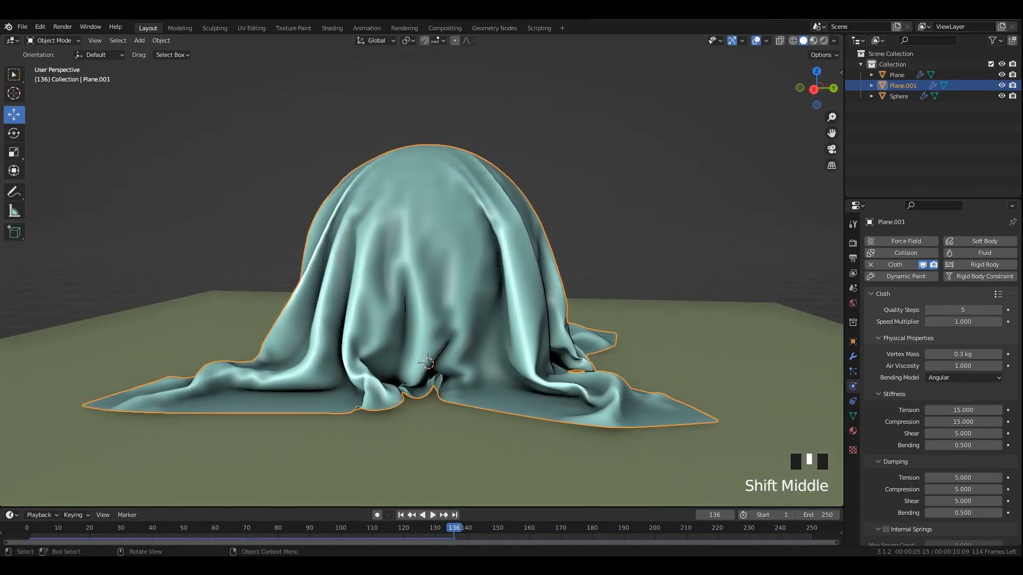
click(602, 181)
scroll(511, 240, up, 1)
shift+middle_drag(480, 256, 502, 229)
click(468, 229)
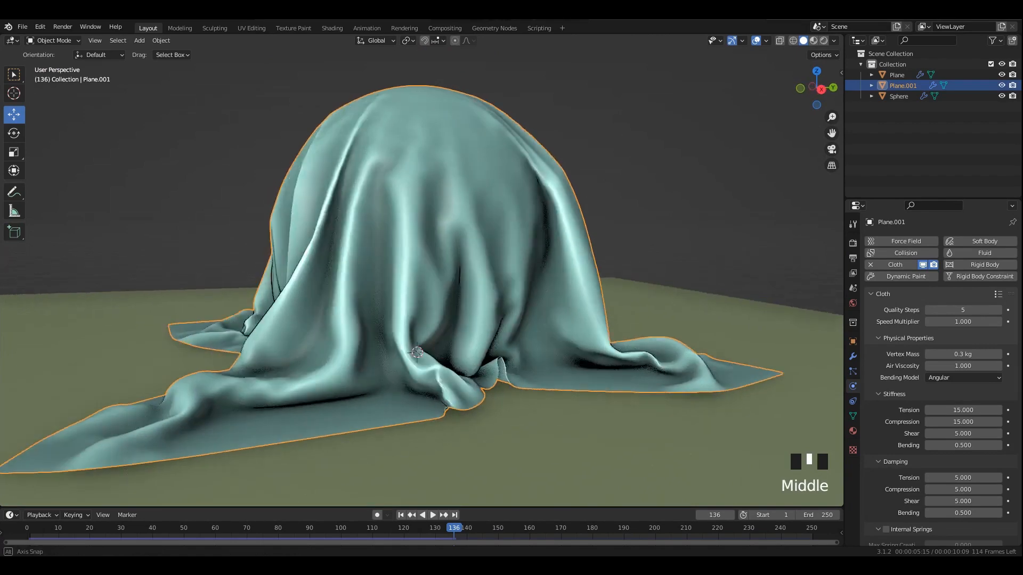
middle_drag(417, 353, 418, 373)
click(640, 160)
scroll(586, 203, down, 1)
middle_drag(416, 256, 564, 256)
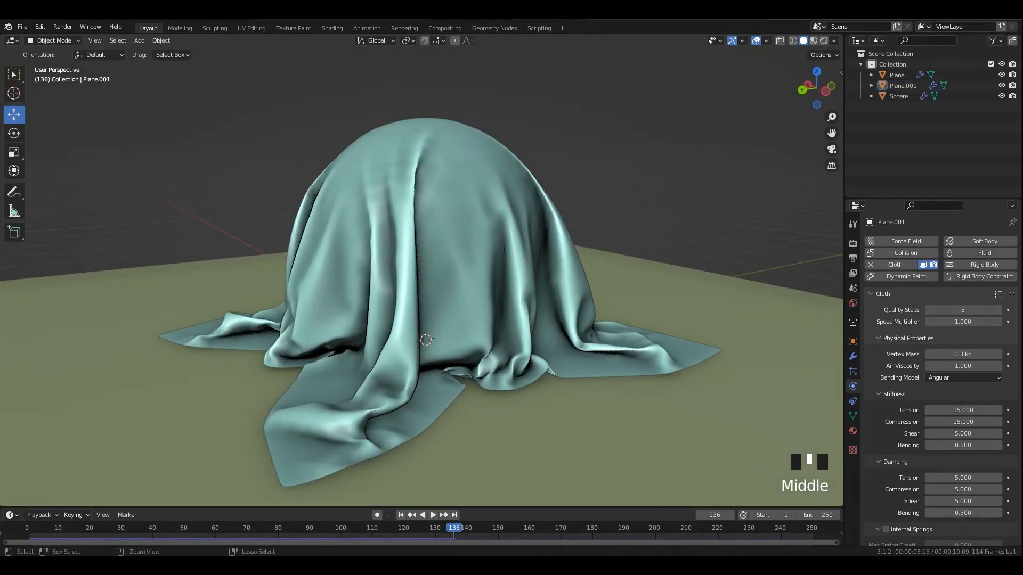
middle_drag(426, 266, 400, 309)
Step: Return the timeline to the first frame and save the file
click(400, 515)
scroll(427, 294, down, 2)
scroll(383, 303, down, 2)
key(ctrl+s)
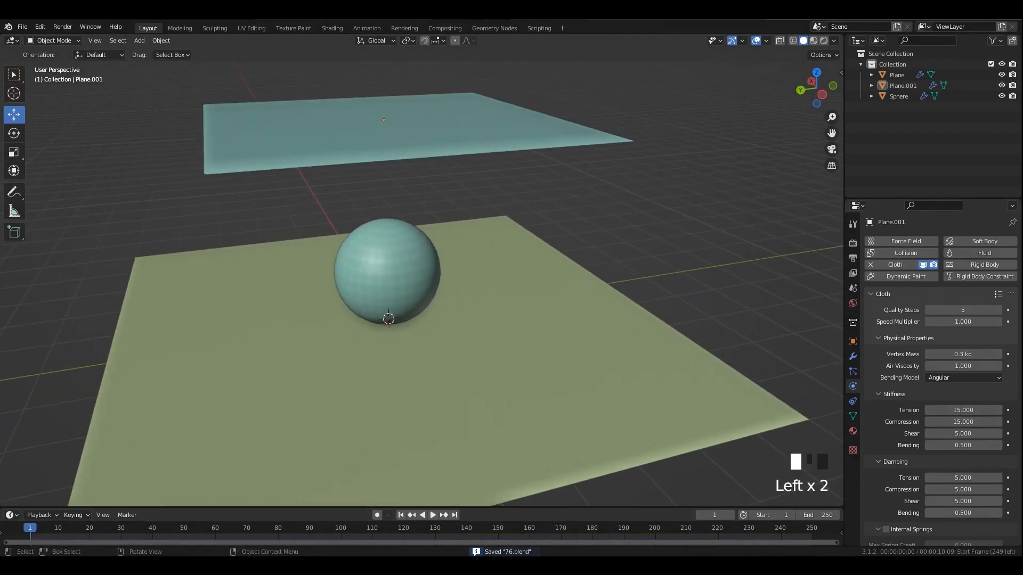
Step: Bake the upper plane's cloth simulation cache for frames 1 to 250
click(480, 131)
scroll(953, 433, down, 13)
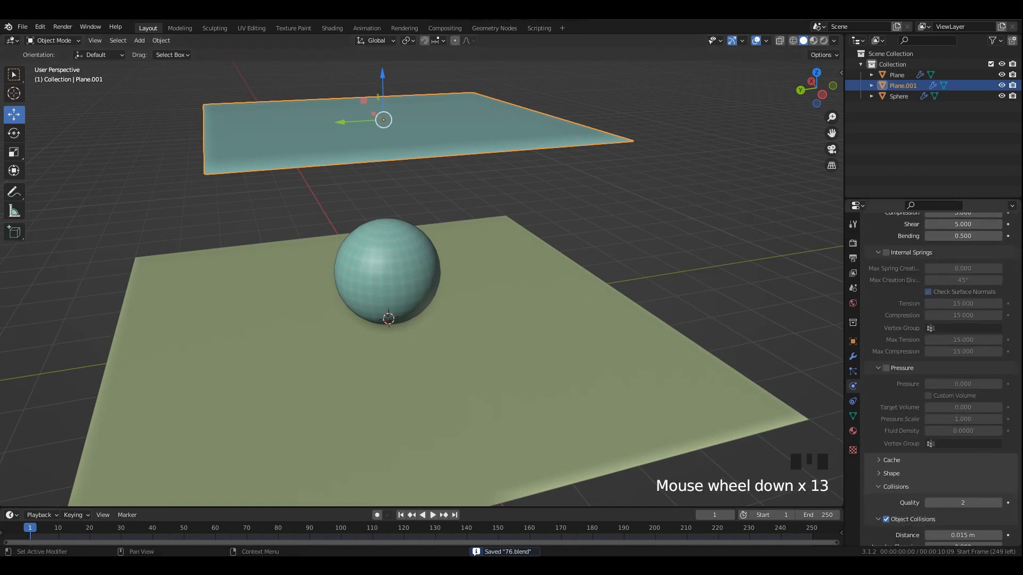
scroll(953, 419, down, 6)
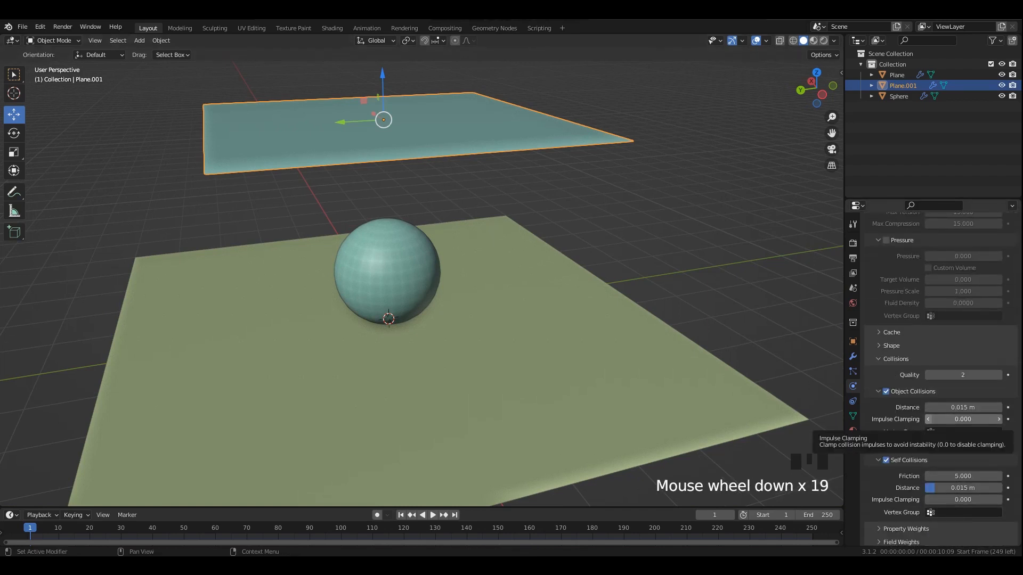
scroll(959, 419, up, 6)
click(891, 460)
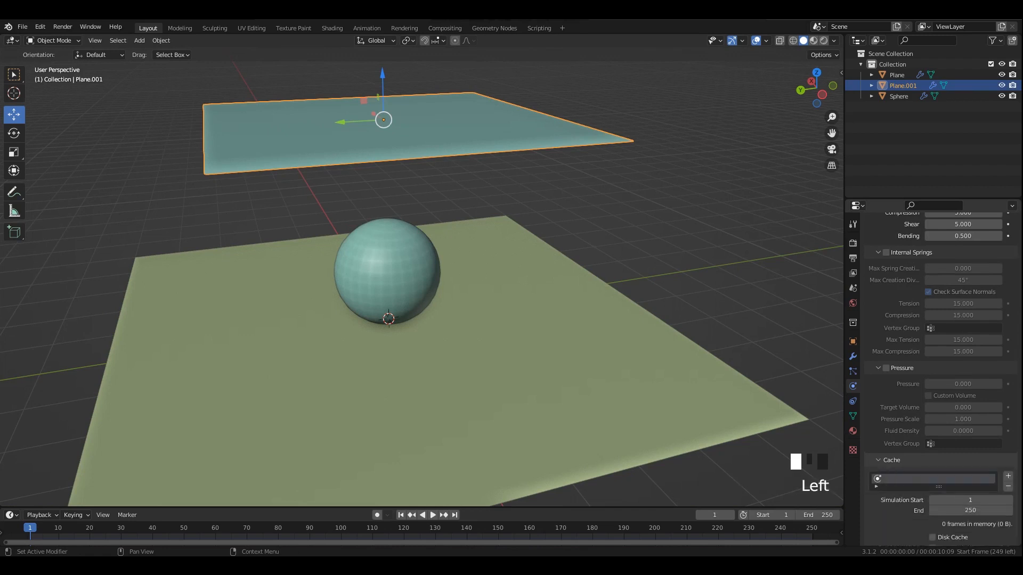
scroll(906, 459, down, 8)
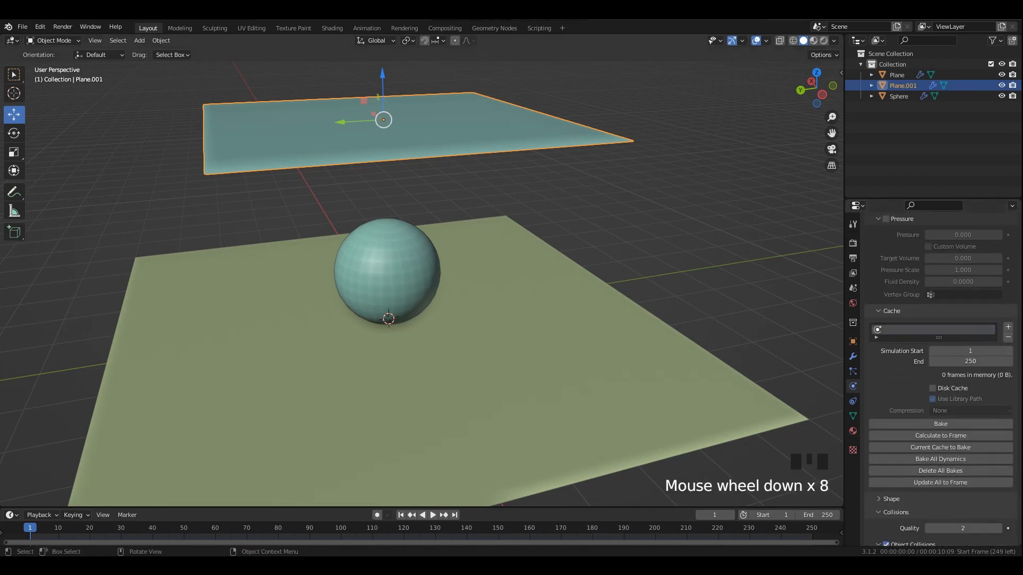
middle_drag(639, 213, 664, 214)
click(664, 214)
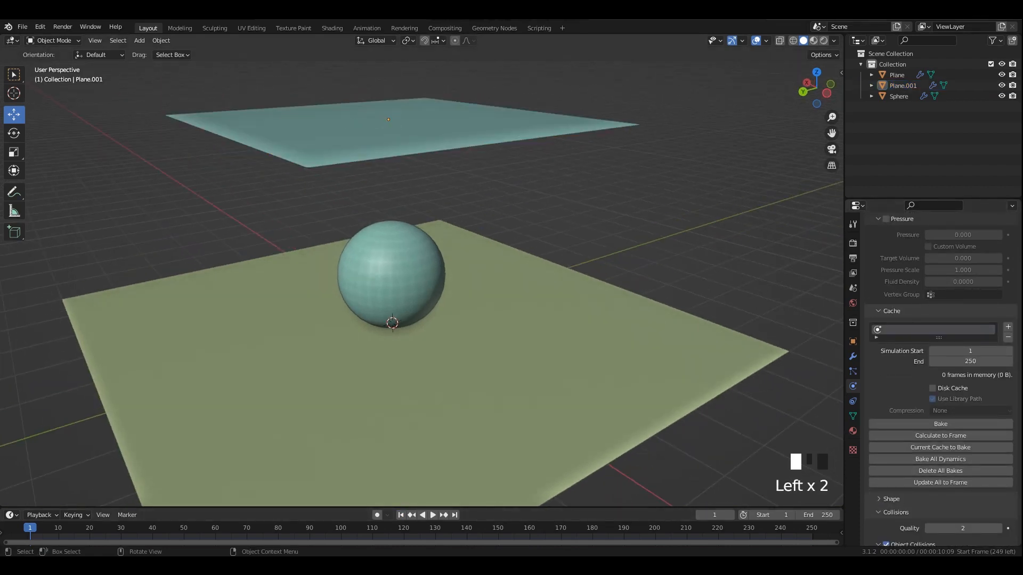
click(940, 424)
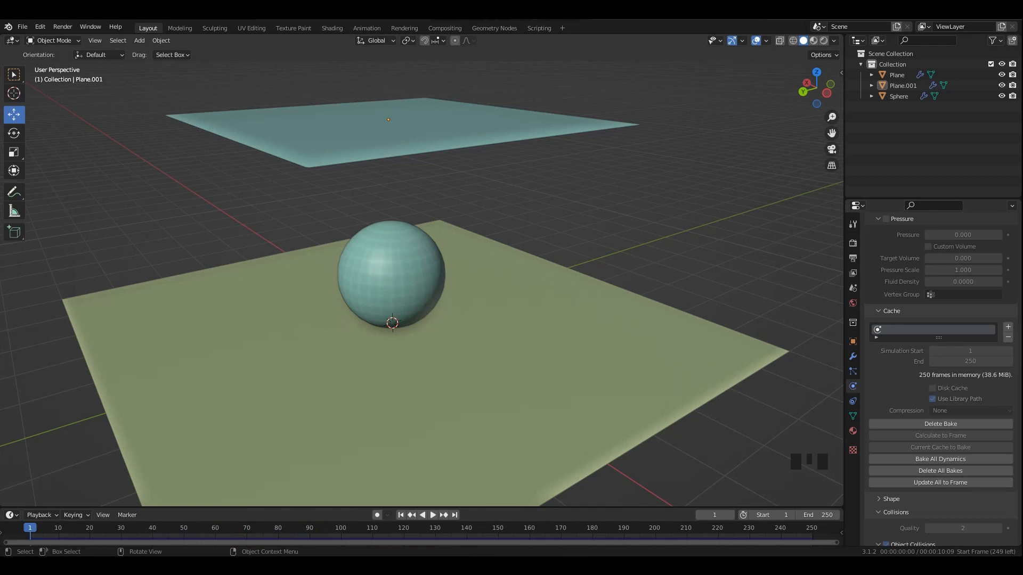
Step: Play back the baked cloth simulation and save the file
middle_drag(426, 299, 440, 310)
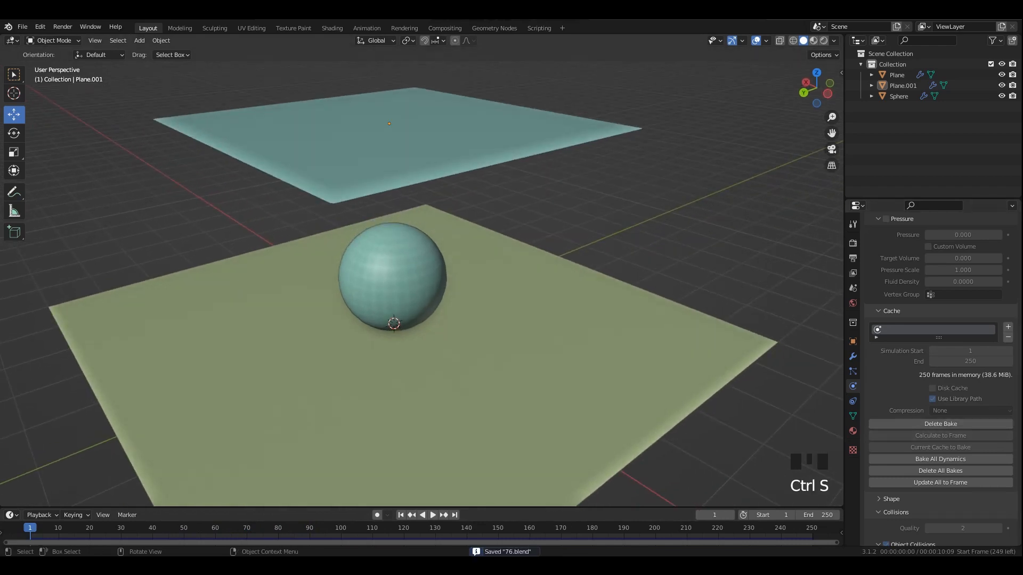
middle_drag(394, 320, 417, 293)
key(space)
scroll(405, 291, up, 2)
scroll(426, 314, down, 2)
key(ctrl+s)
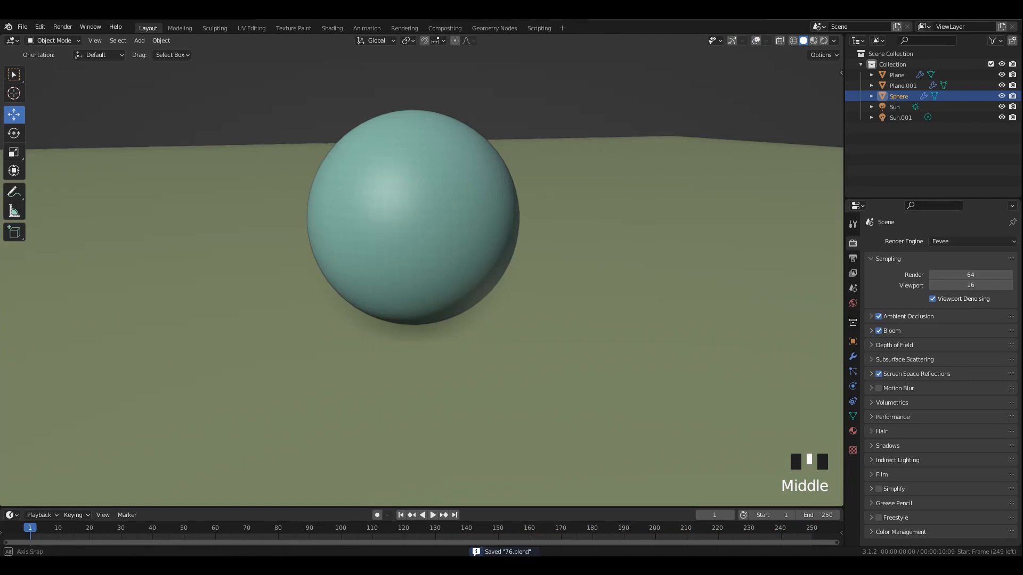
Step: Play the baked cloth simulation in solid shading and inspect the draping over the sphere from several angles
middle_drag(421, 267, 427, 266)
scroll(426, 266, down, 3)
shift+middle_drag(426, 224, 424, 282)
scroll(424, 264, up, 3)
scroll(424, 277, up, 2)
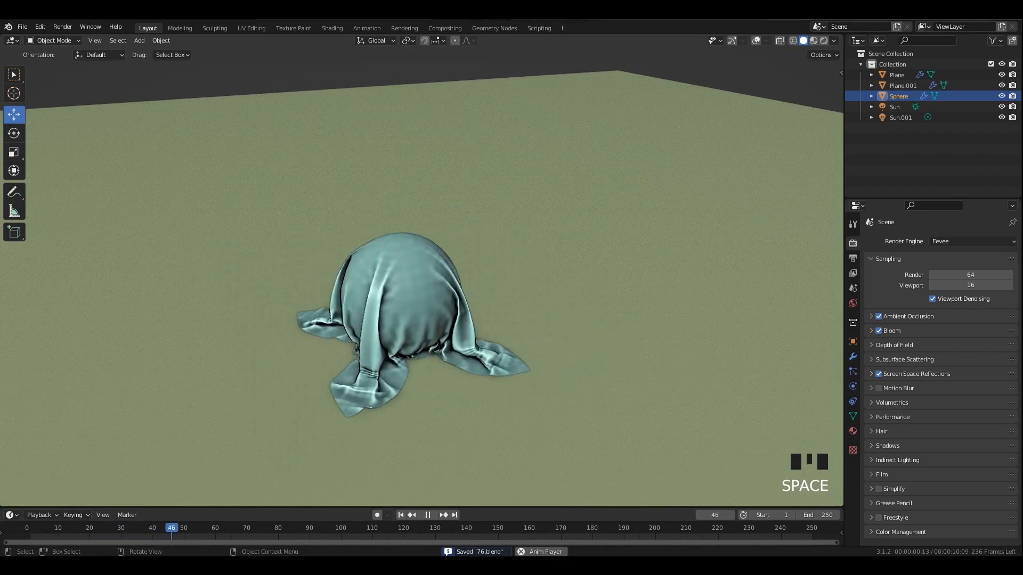
scroll(421, 267, up, 1)
scroll(421, 267, up, 1)
mouse_move(421, 266)
middle_down()
mouse_move(418, 213)
mouse_move(421, 269)
mouse_move(431, 257)
mouse_move(467, 253)
mouse_move(408, 258)
middle_up()
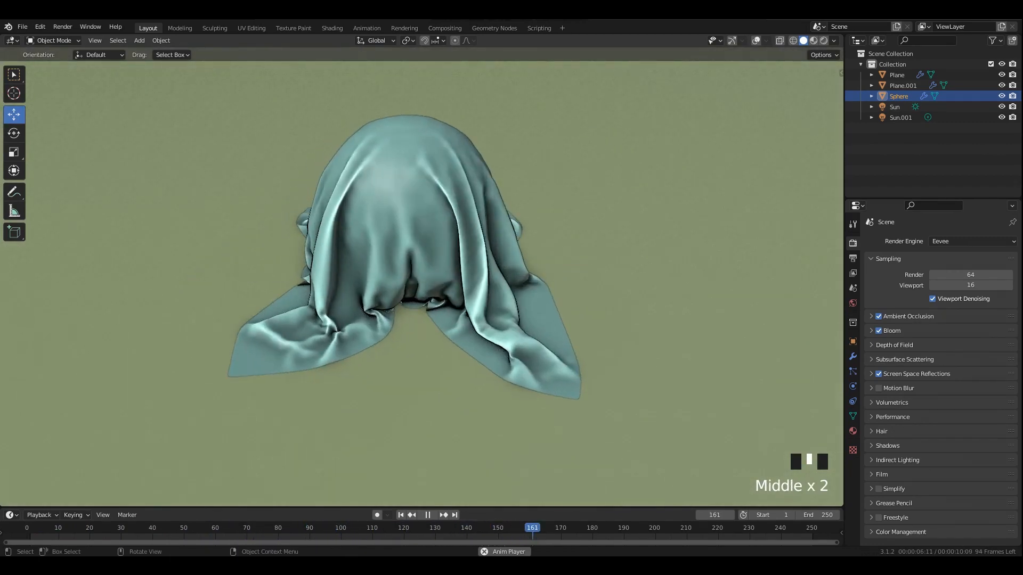
Step: Replay the cloth simulation from the first frame, inspect the folds from low and high angles, and pause at frame 179
click(401, 515)
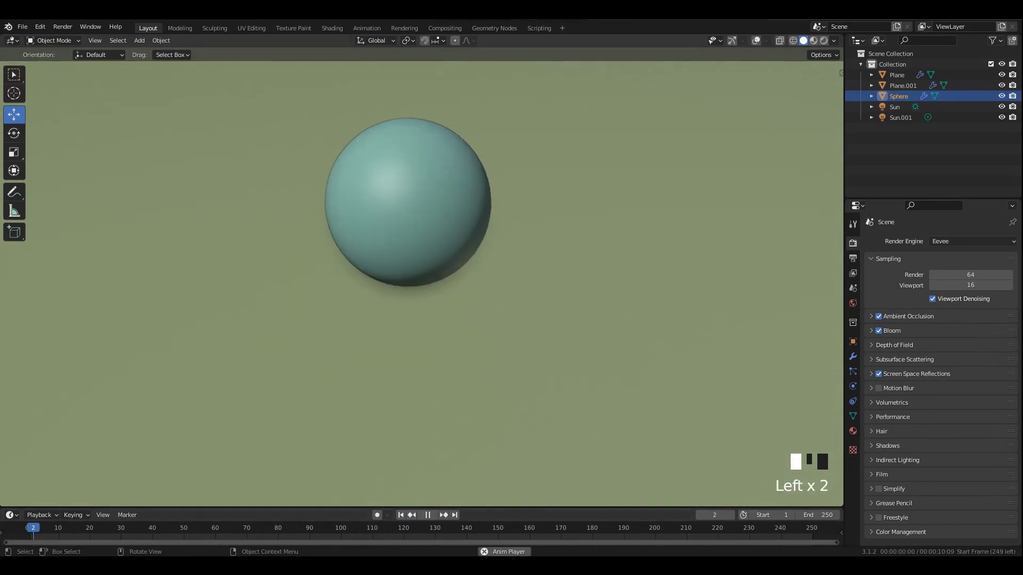
scroll(421, 282, down, 2)
middle_drag(421, 283, 373, 283)
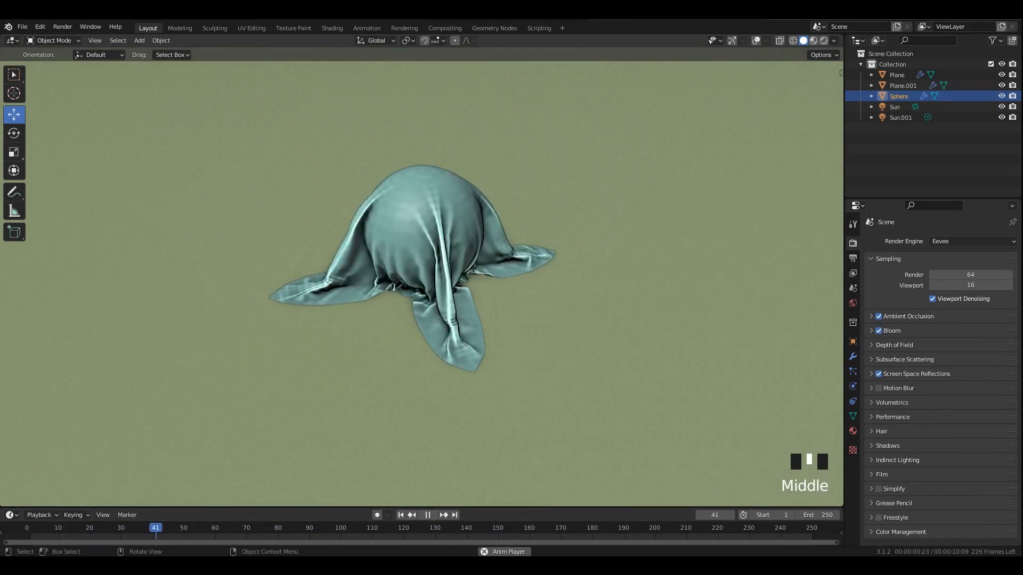
middle_drag(421, 256, 421, 213)
scroll(421, 256, up, 3)
scroll(421, 256, down, 1)
shift+middle_drag(421, 256, 426, 320)
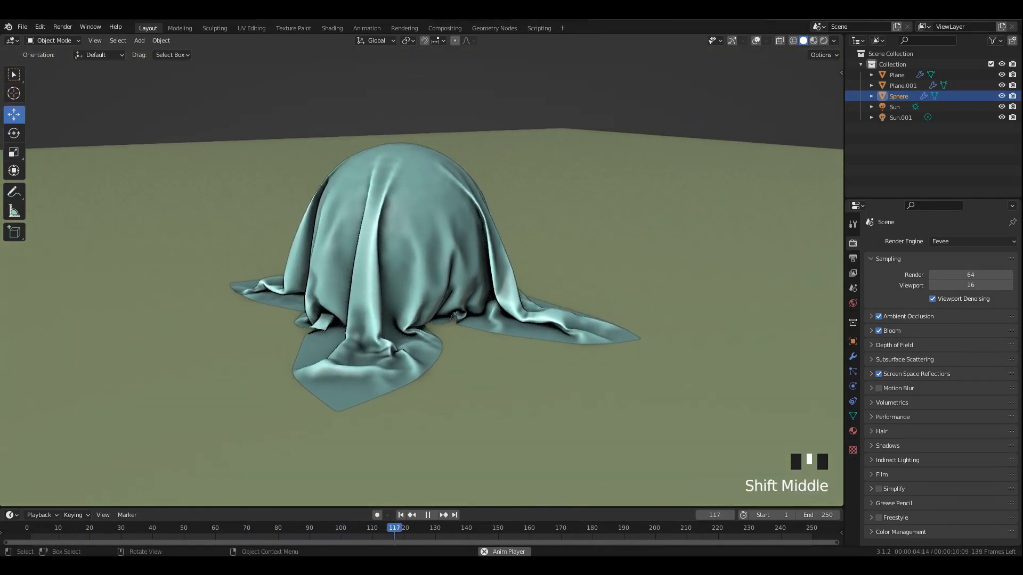
mouse_move(421, 256)
middle_down()
mouse_move(357, 267)
mouse_move(346, 287)
mouse_move(357, 331)
middle_up()
key(space)
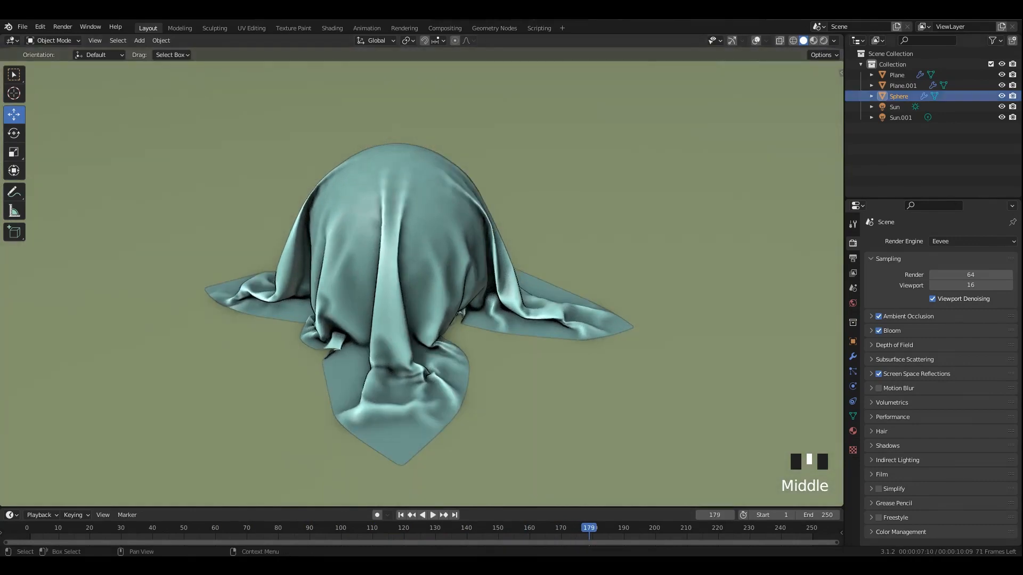
Step: Show the scene in Material Preview shading and play the simulation to inspect the orange cloth's folds
click(813, 40)
scroll(480, 229, up, 1)
mouse_move(427, 256)
middle_down()
mouse_move(479, 229)
mouse_move(458, 240)
mouse_move(459, 277)
mouse_move(480, 269)
mouse_move(432, 275)
mouse_move(331, 232)
mouse_move(341, 234)
mouse_move(341, 277)
mouse_move(341, 250)
mouse_move(395, 250)
mouse_move(394, 234)
middle_up()
scroll(458, 240, up, 2)
scroll(458, 240, down, 2)
scroll(341, 234, down, 2)
scroll(341, 250, up, 1)
key(space)
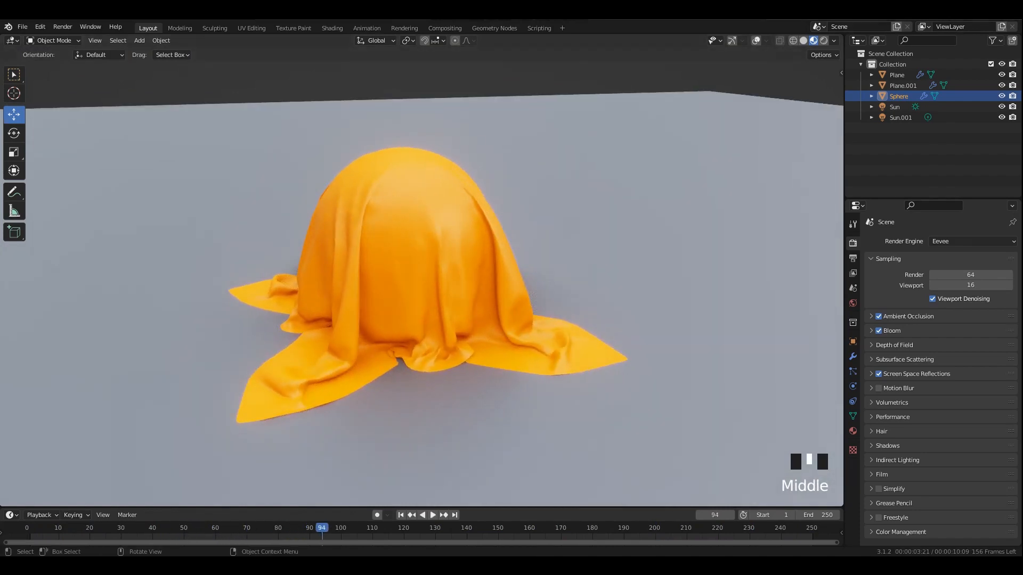
key(space)
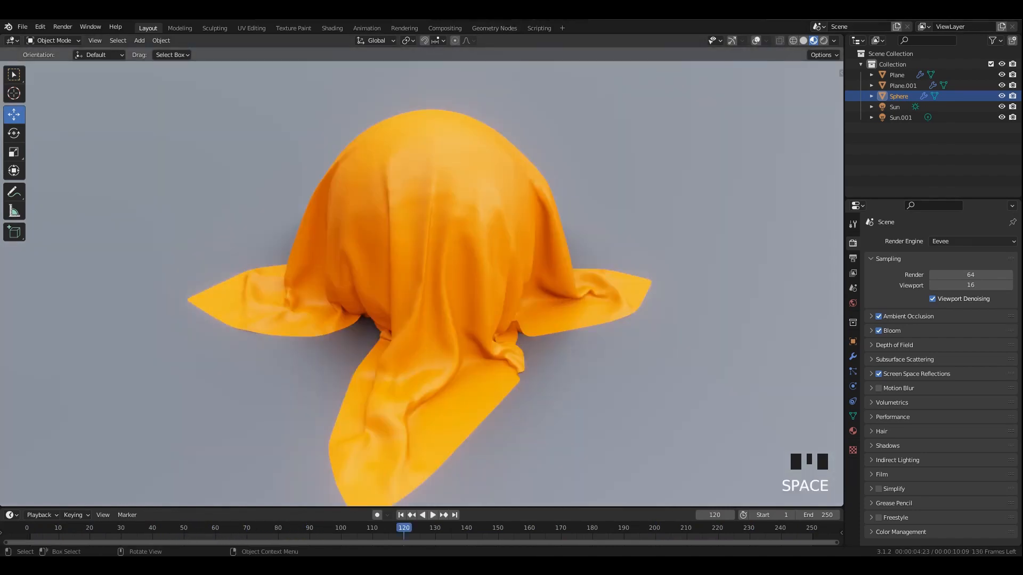
Step: Replay the simulation from the first frame in Material Preview and stop it at frame 136
middle_drag(395, 277, 347, 274)
click(401, 516)
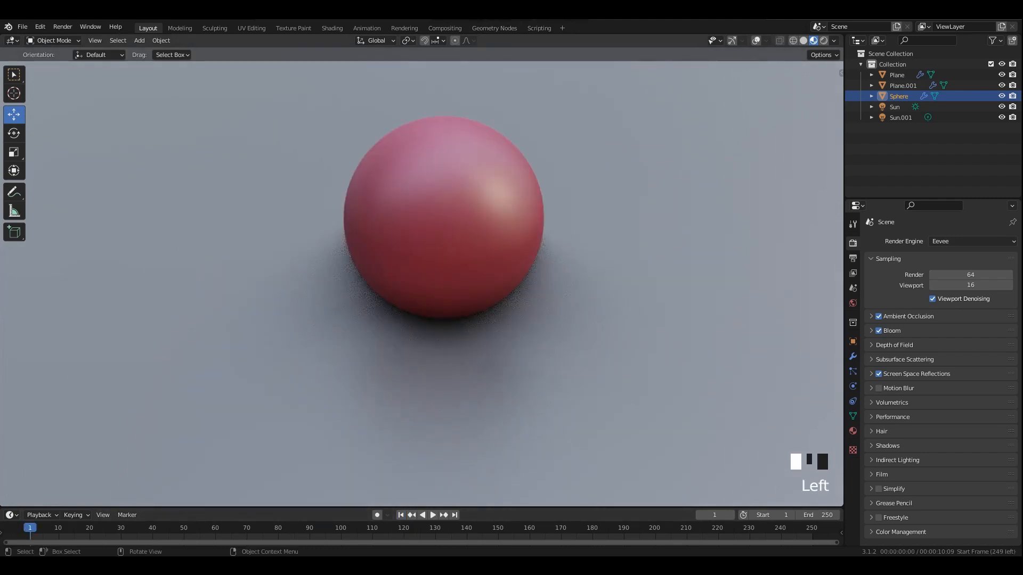
scroll(421, 267, down, 4)
scroll(421, 266, up, 3)
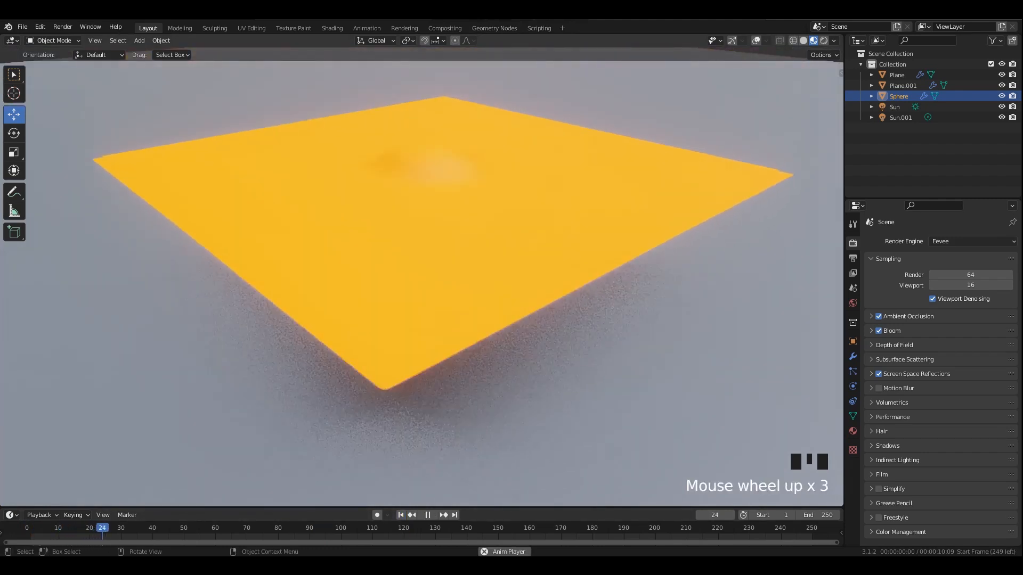
scroll(421, 266, up, 3)
mouse_move(421, 266)
middle_down()
mouse_move(421, 298)
mouse_move(373, 272)
mouse_move(391, 272)
mouse_move(347, 258)
mouse_move(374, 282)
mouse_move(400, 287)
mouse_move(453, 271)
mouse_move(408, 261)
middle_up()
key(space)
Step: Return the viewport to solid shading, reframe the draped sphere and save the file
click(804, 41)
shift+middle_drag(407, 261, 366, 246)
key(ctrl+s)
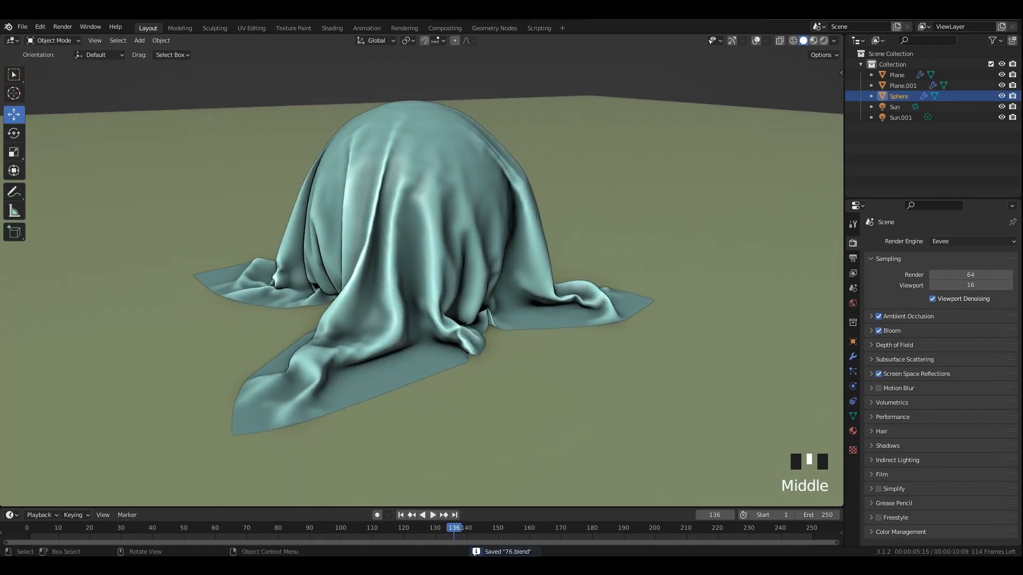
Step: Change the solid viewport's lighting to a glossy reddish-brown MatCap and view the draped cloth with it
click(834, 41)
click(827, 117)
click(827, 94)
click(826, 117)
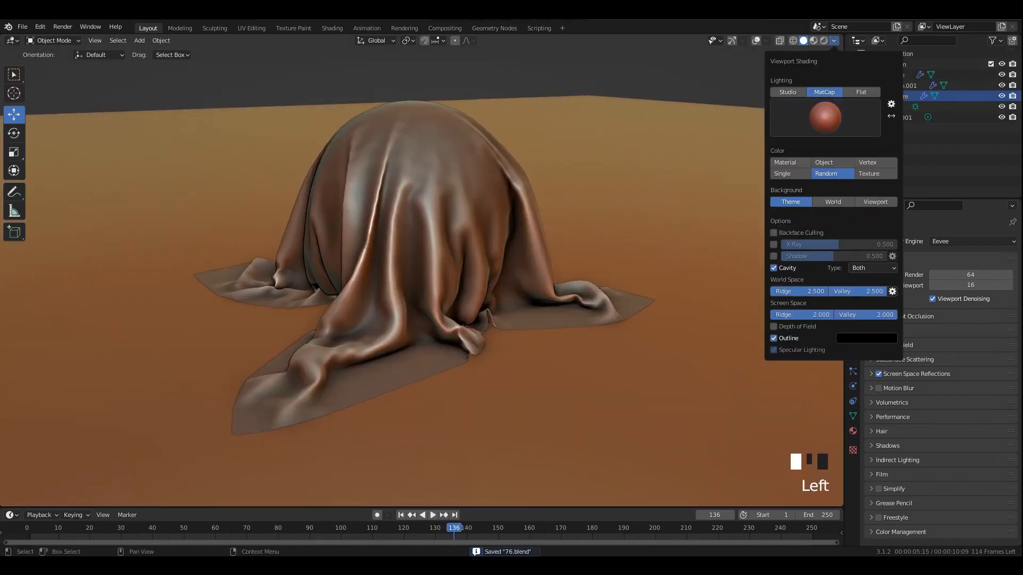
click(575, 229)
middle_drag(576, 229, 532, 233)
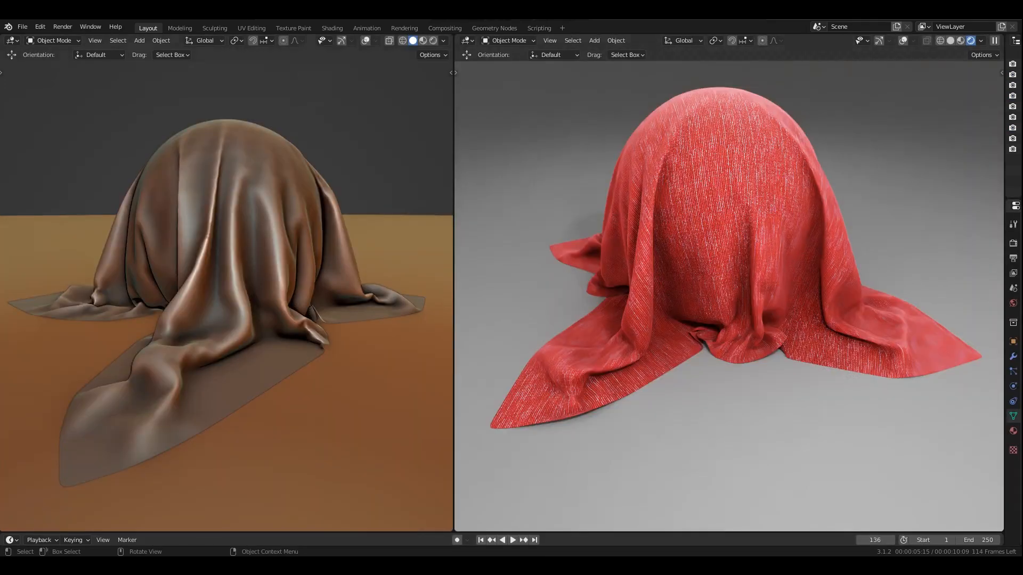
Step: Try Texture as the solid viewport's object color, with the MatCap lighting kept
middle_drag(230, 299, 319, 290)
click(443, 40)
click(479, 174)
click(443, 40)
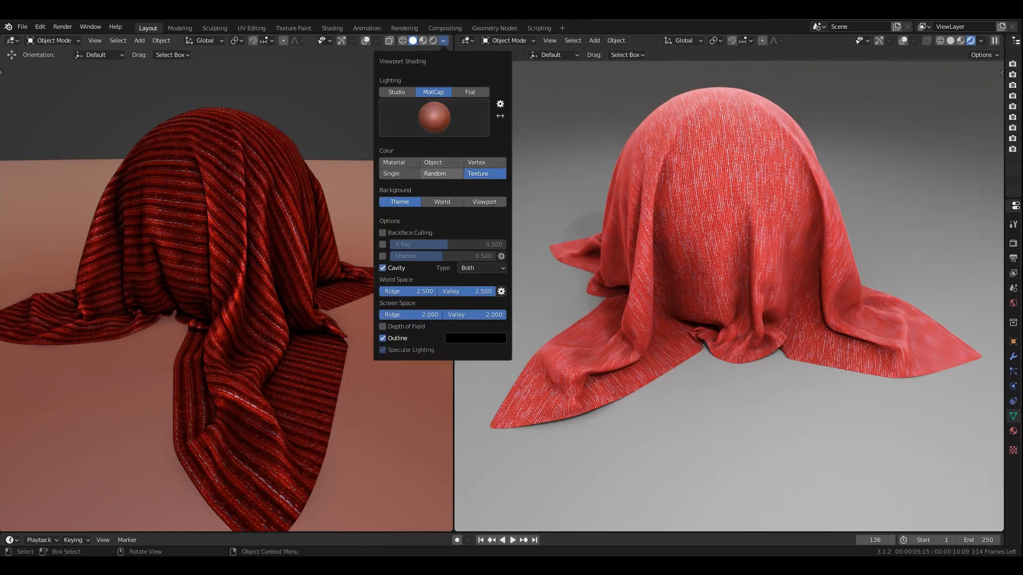
click(431, 93)
Step: Examine the MatCap-shaded cloth up close and from a distance beside the rendered view of the red fabric
mouse_move(299, 256)
middle_down()
mouse_move(213, 251)
mouse_move(319, 240)
mouse_move(261, 240)
mouse_move(243, 221)
mouse_move(224, 280)
mouse_move(228, 237)
mouse_move(285, 232)
middle_up()
scroll(267, 235, down, 1)
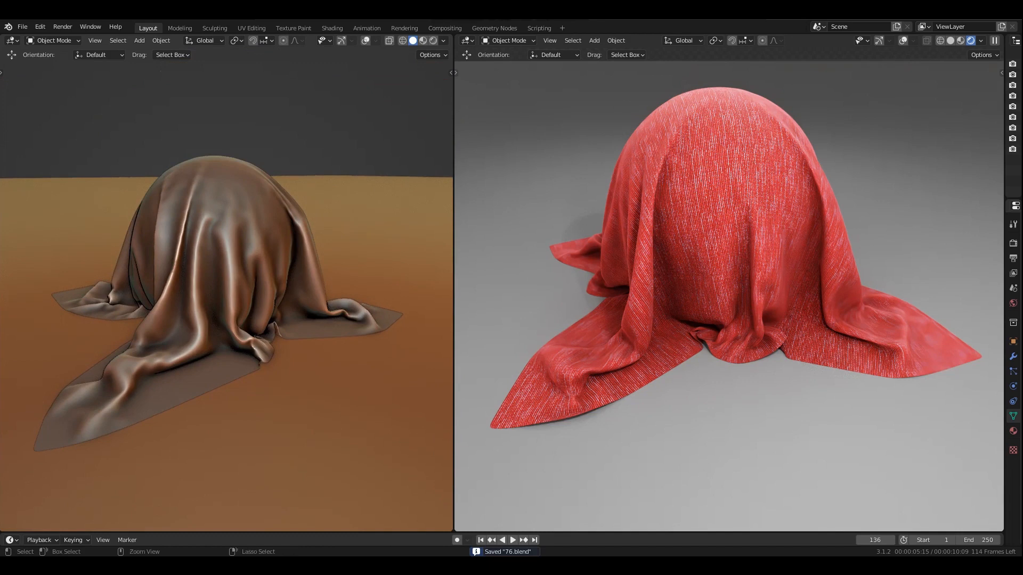
scroll(227, 293, up, 2)
middle_drag(229, 266, 235, 298)
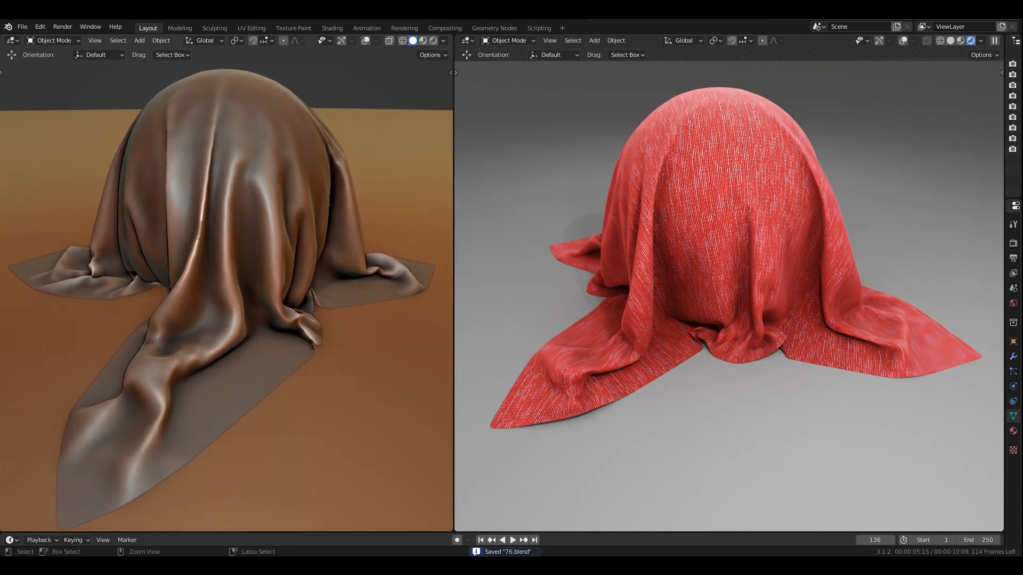